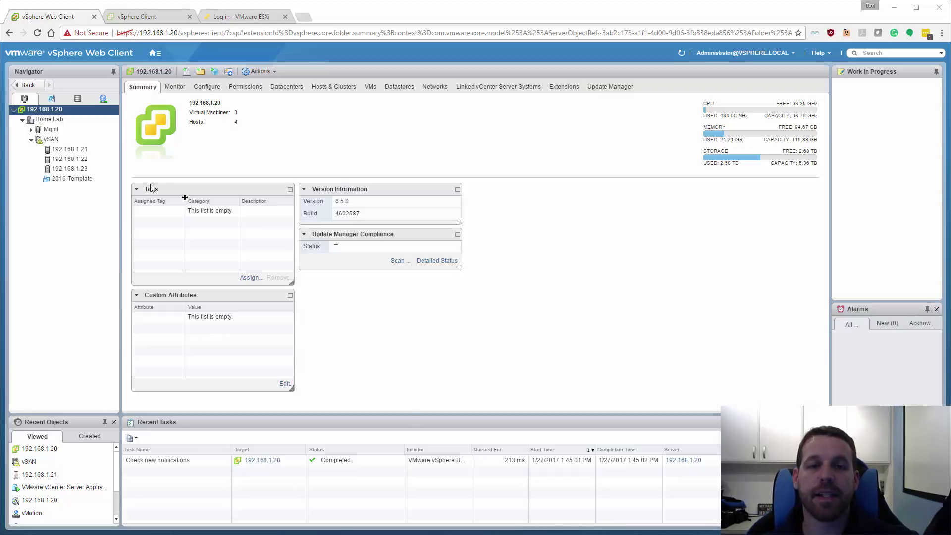
- On host 192.168.1.21, inspect DSwitch and trace which uplink the VMkernel port vmk3 in port group vSAN_1 uses
click(77, 150)
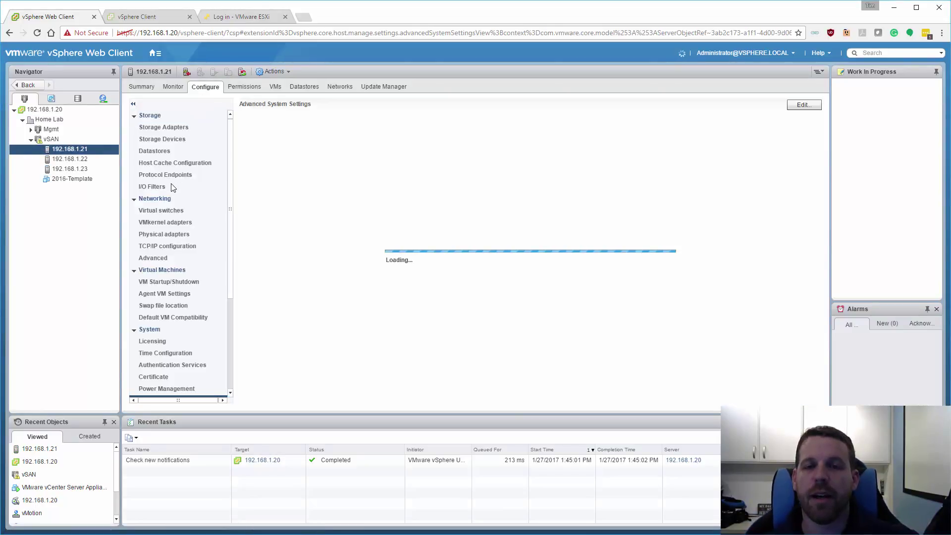
click(162, 211)
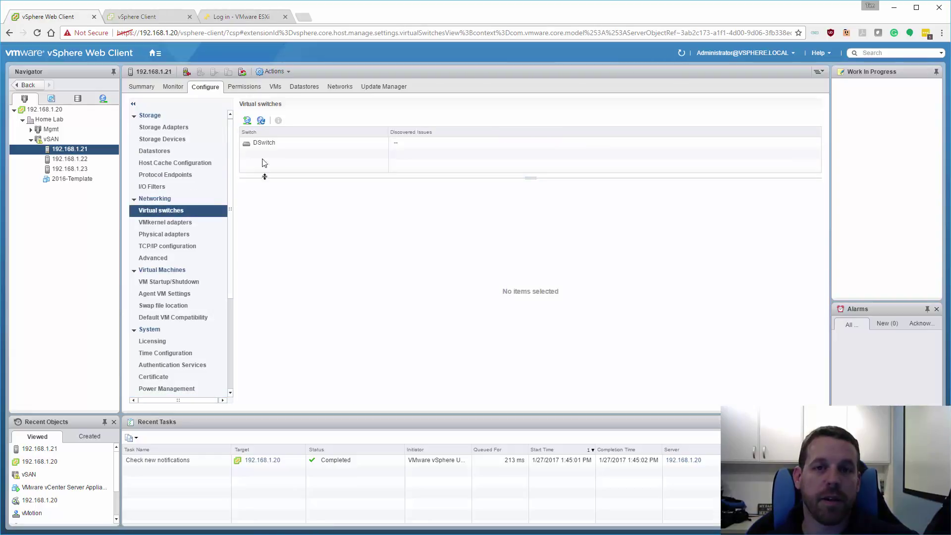
click(265, 145)
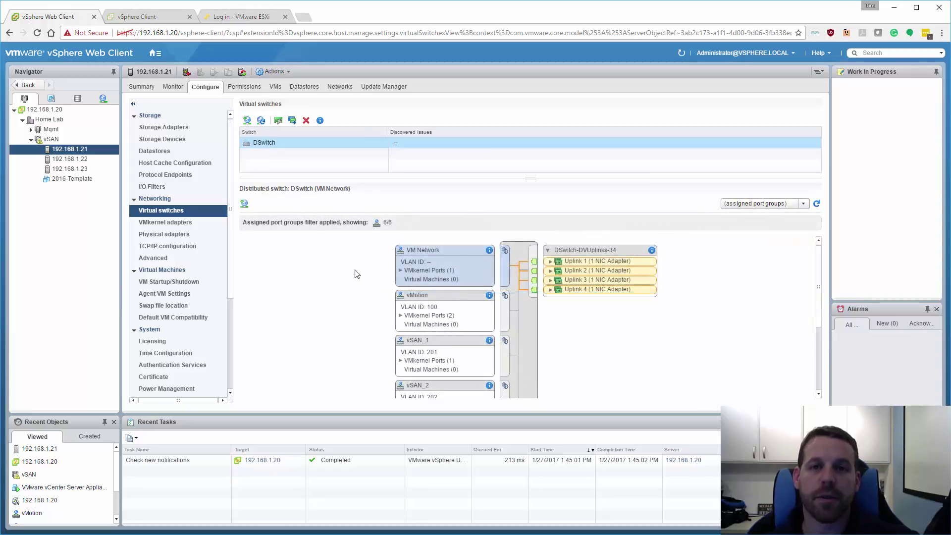
scroll(416, 298, down, 1)
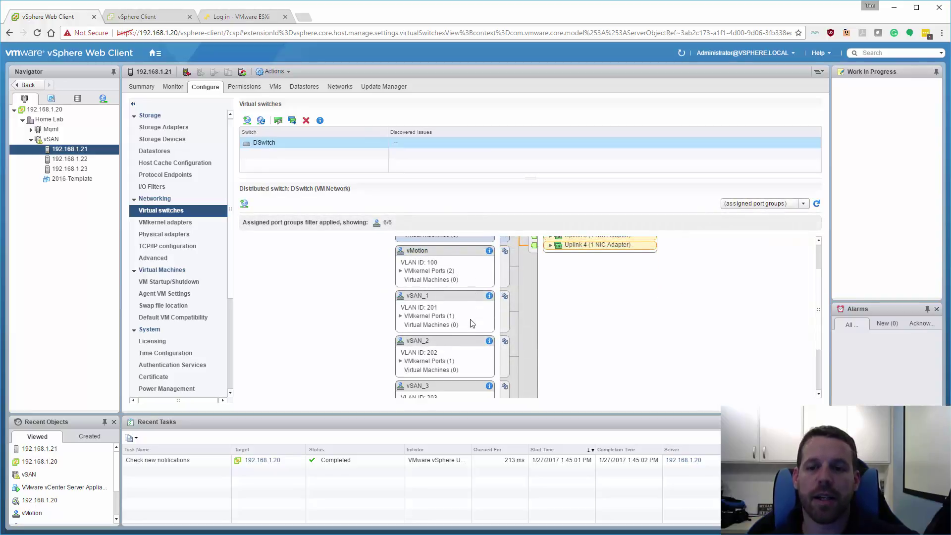
click(416, 316)
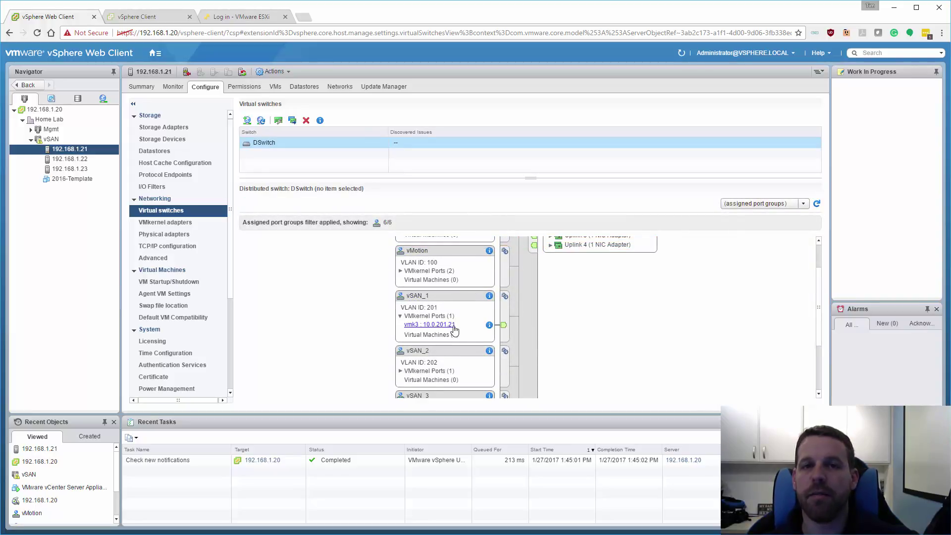
click(453, 325)
scroll(603, 312, up, 1)
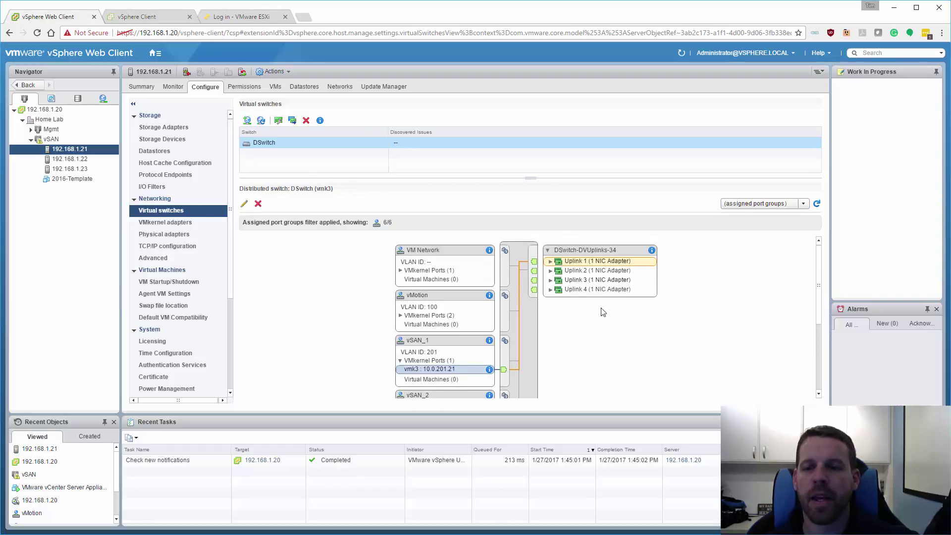
- Trace the uplink of the VMkernel port vmk4 in port group vSAN_2 and review its enabled services without changing them
scroll(603, 312, down, 2)
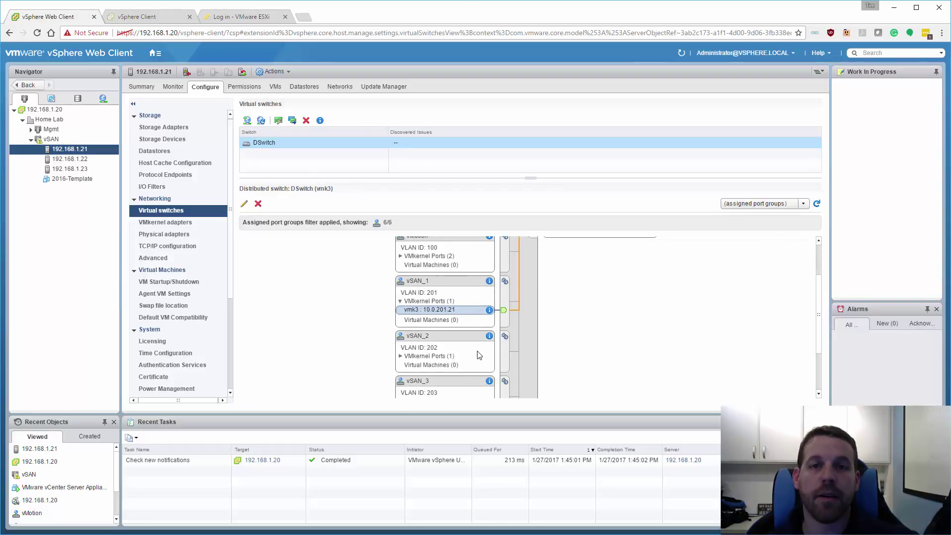
click(445, 361)
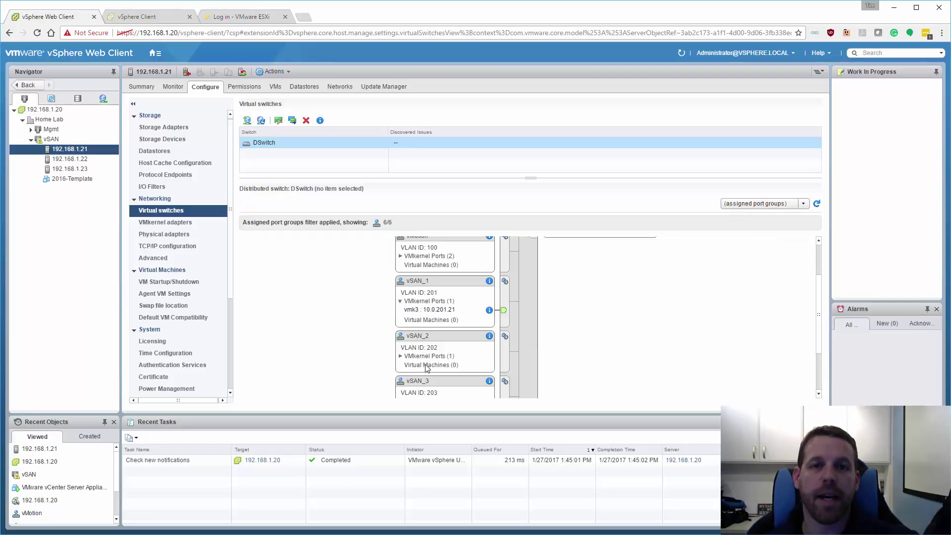
click(400, 356)
click(429, 365)
scroll(602, 357, up, 2)
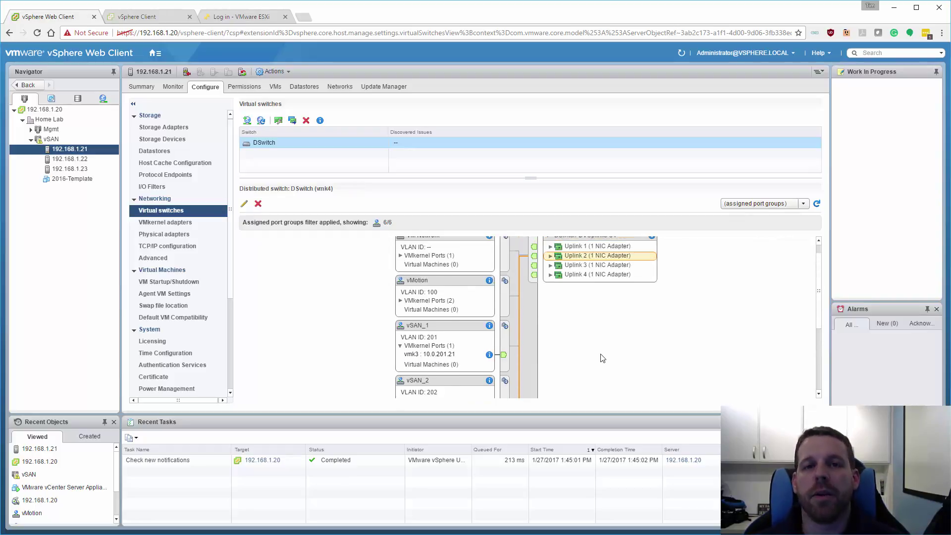
click(245, 205)
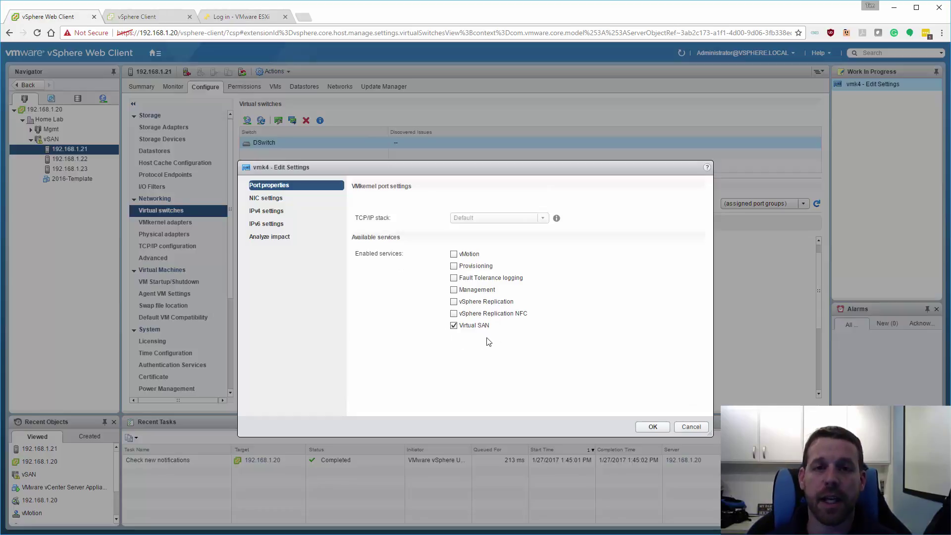
click(691, 428)
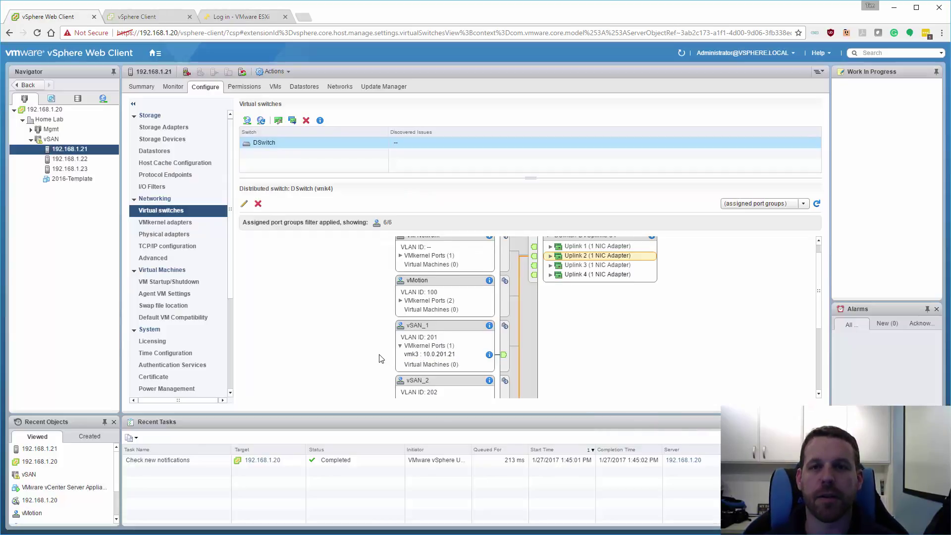
- Start configuring Virtual SAN on the vSAN cluster, keeping Manual as the way disks are added to storage
click(54, 140)
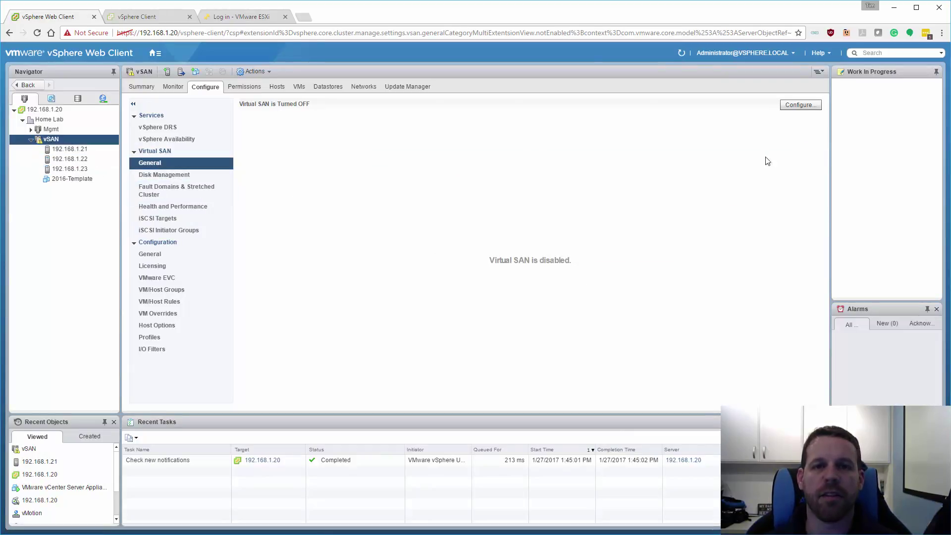
click(794, 105)
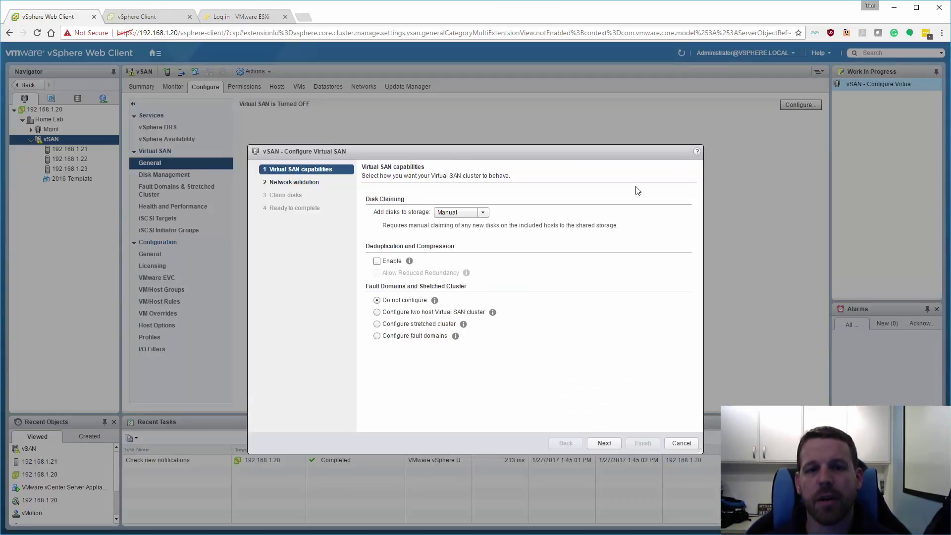
click(486, 212)
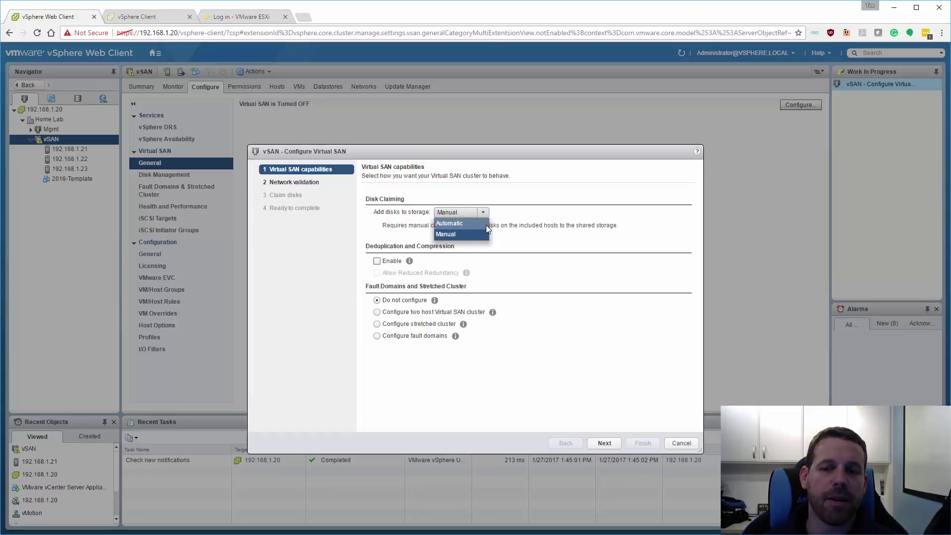
click(522, 211)
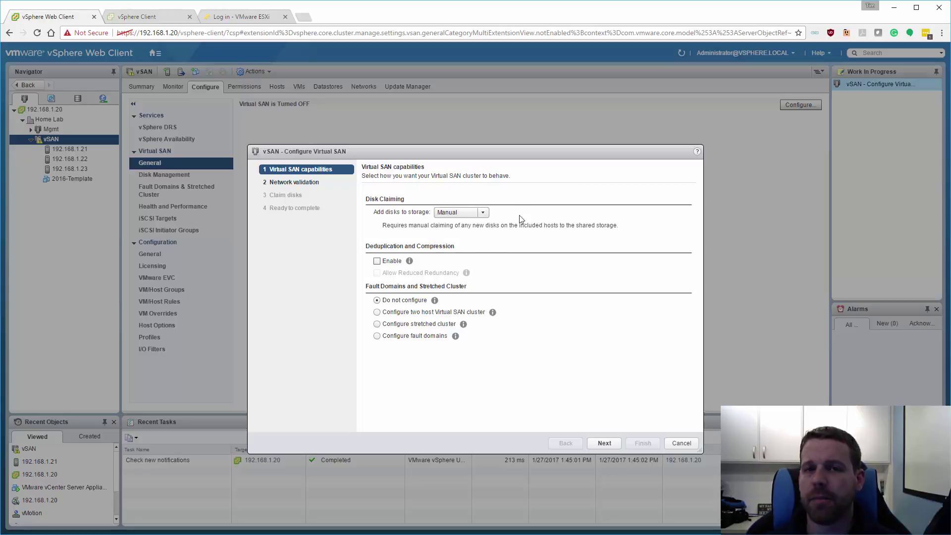
- Read the help on deduplication and two-host clusters, then accept the capabilities with deduplication off and fault domains not configured
click(410, 262)
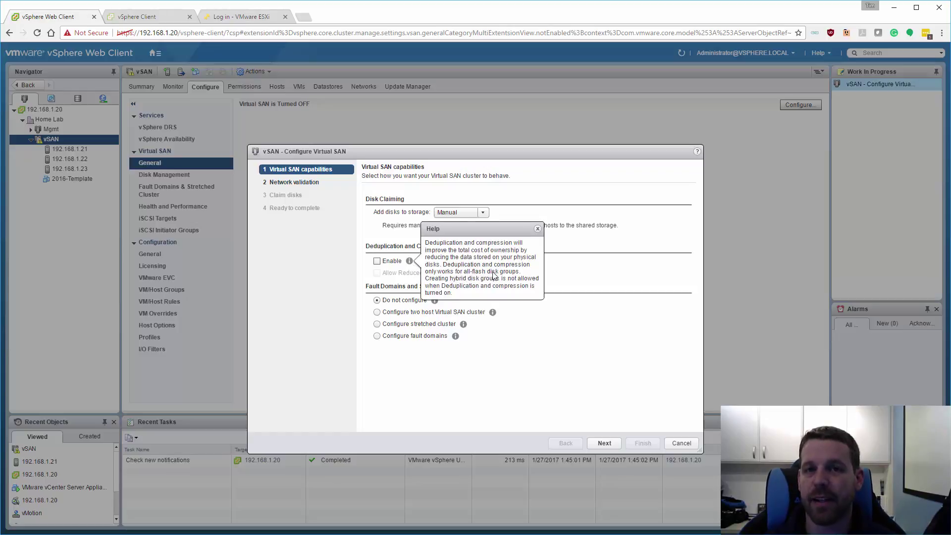
click(575, 266)
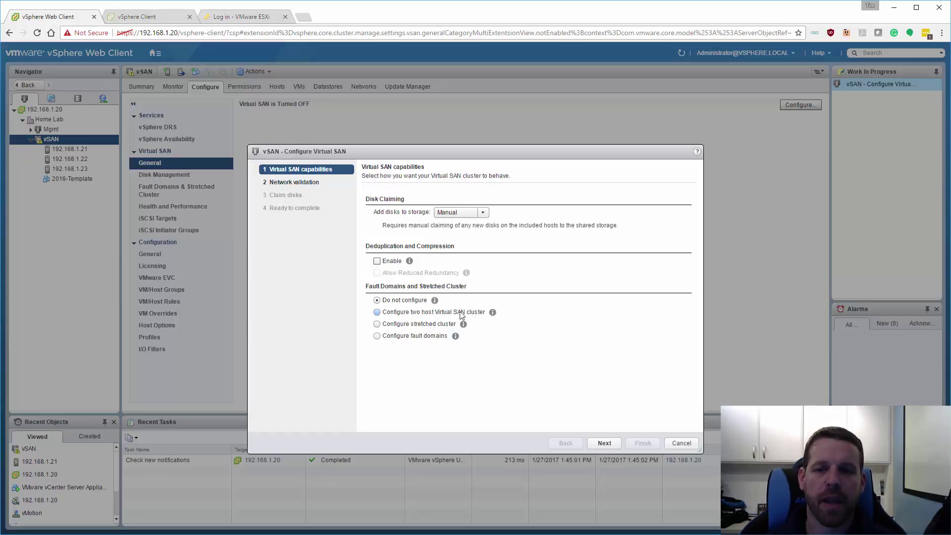
click(493, 312)
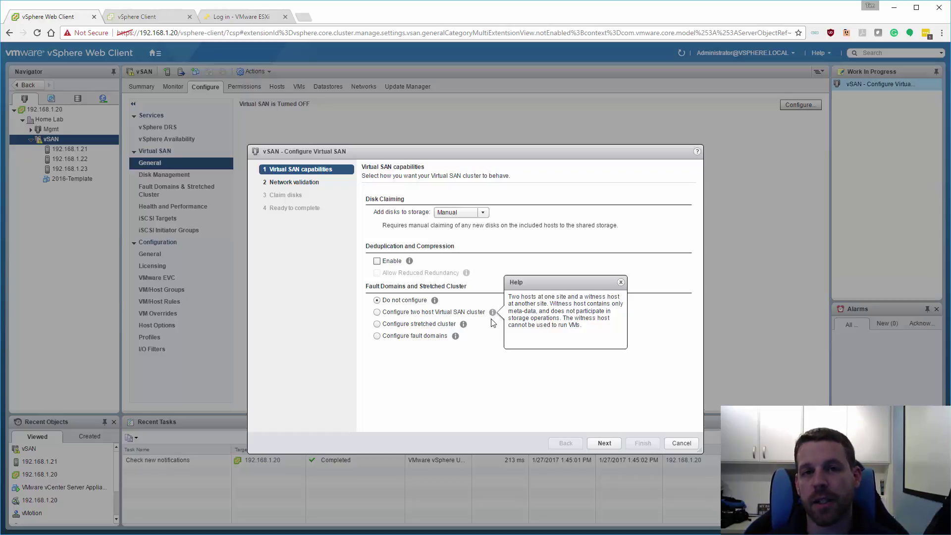
mouse_move(465, 328)
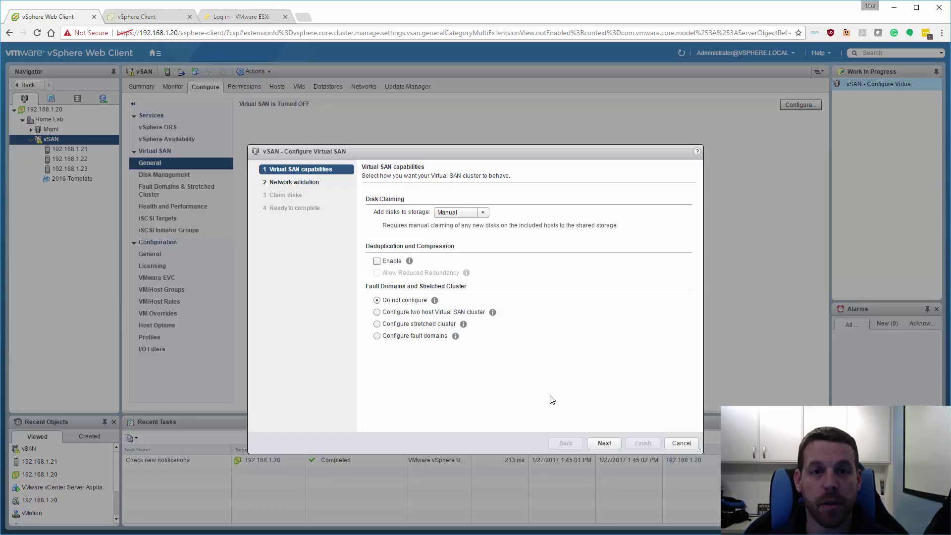
click(604, 444)
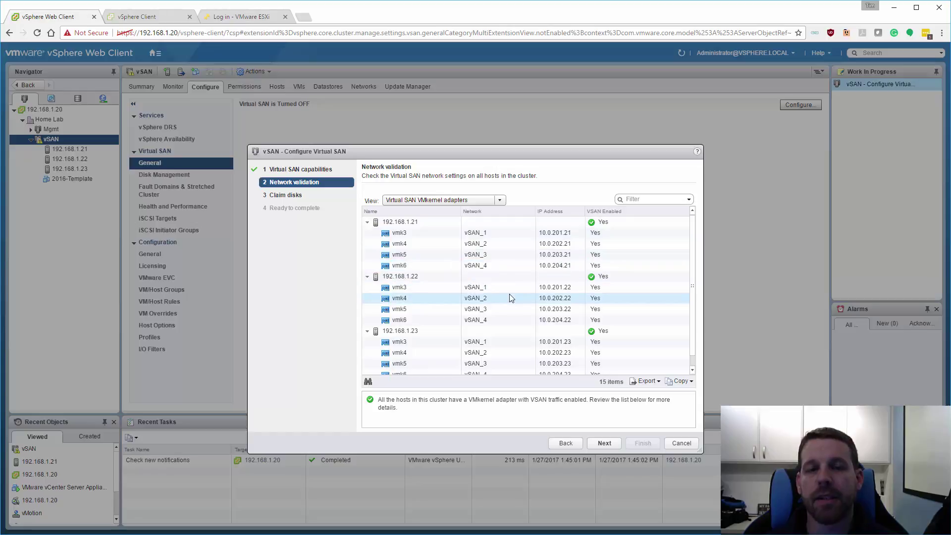
- Check the Virtual SAN VMkernel adapters of all three hosts in the network validation and proceed to claiming disks
scroll(490, 276, down, 1)
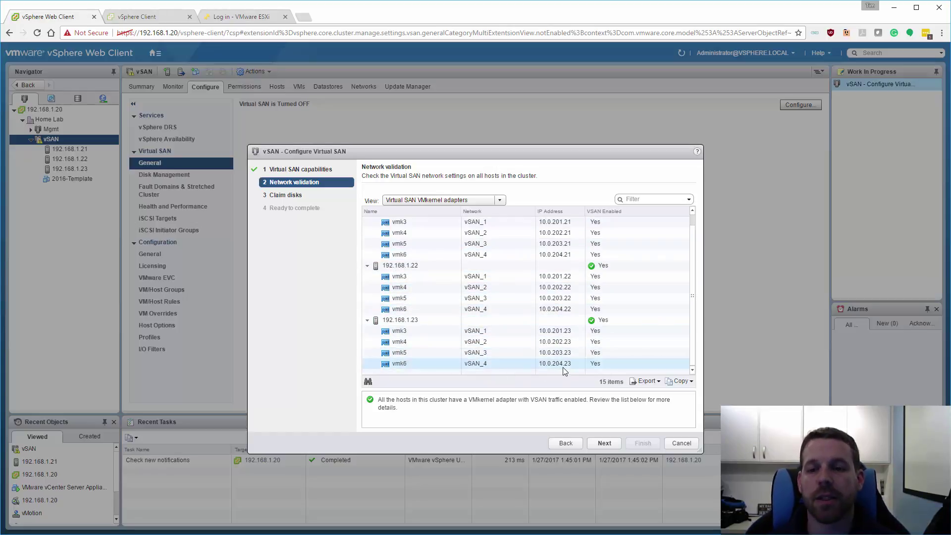
scroll(577, 329, up, 1)
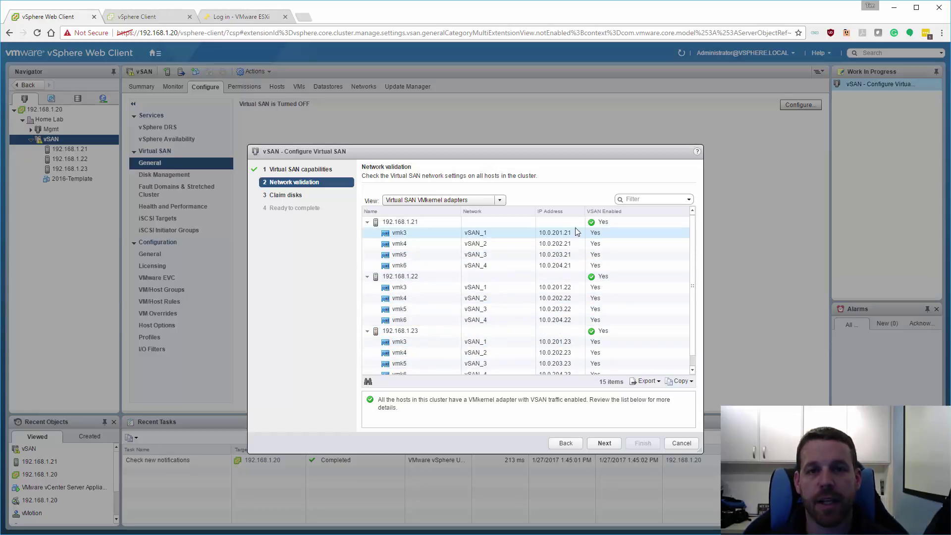
click(604, 444)
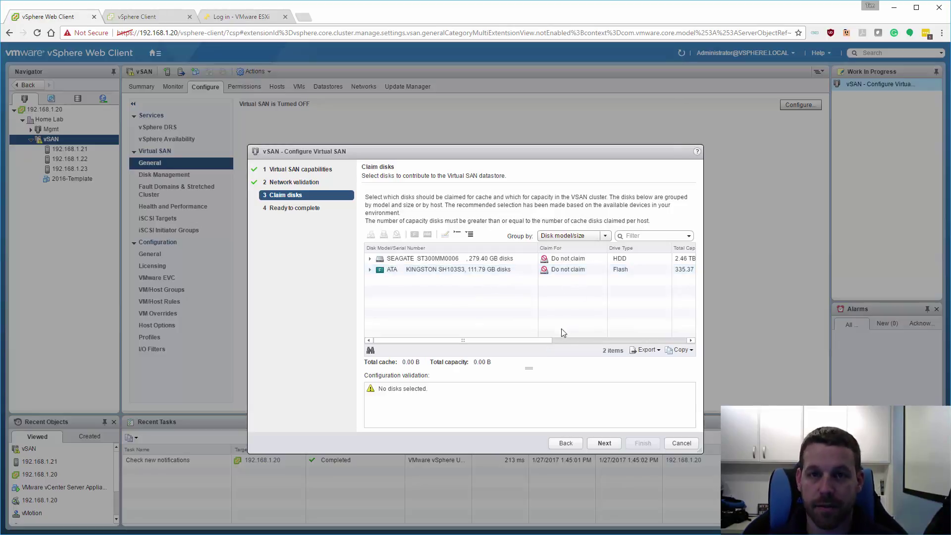
- Examine the individual Kingston flash disks and Seagate HDDs available for claiming, including the hosts they belong to
drag(545, 341, 503, 341)
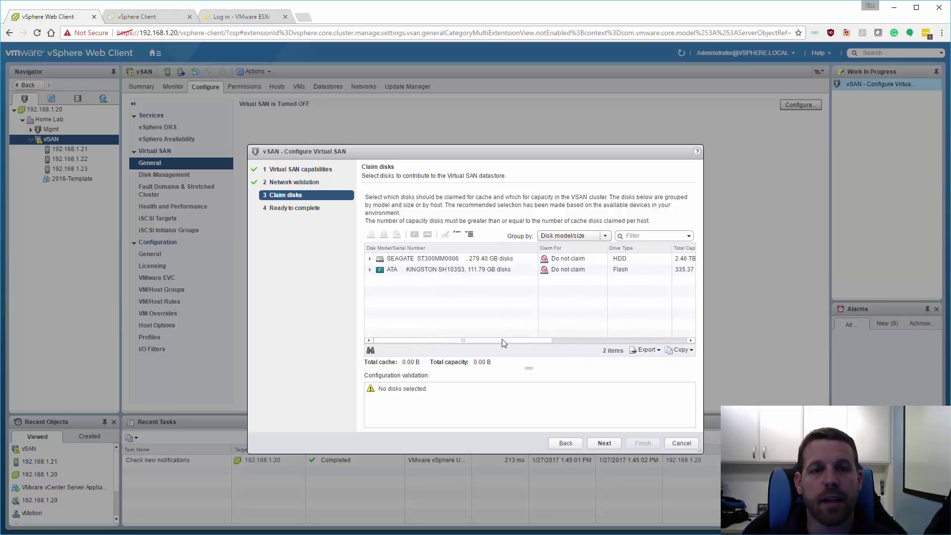
click(371, 269)
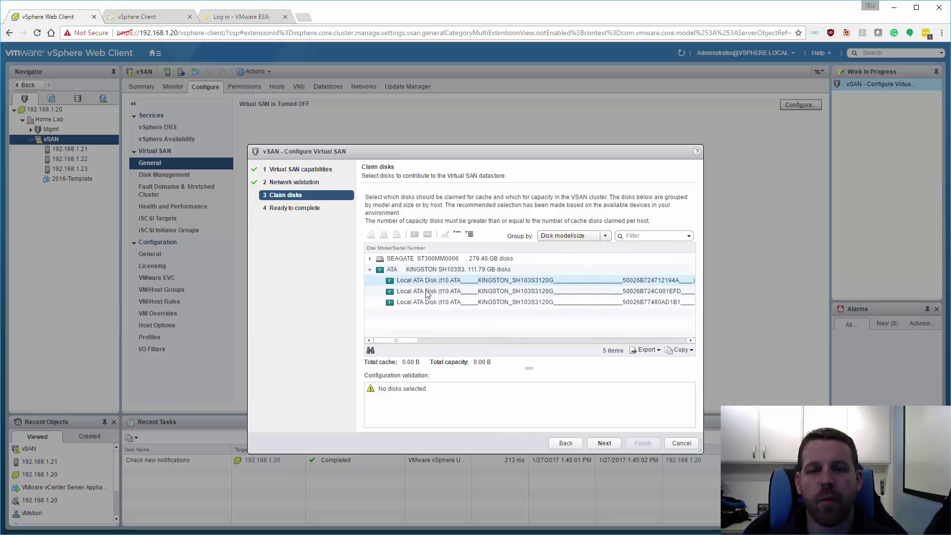
click(370, 270)
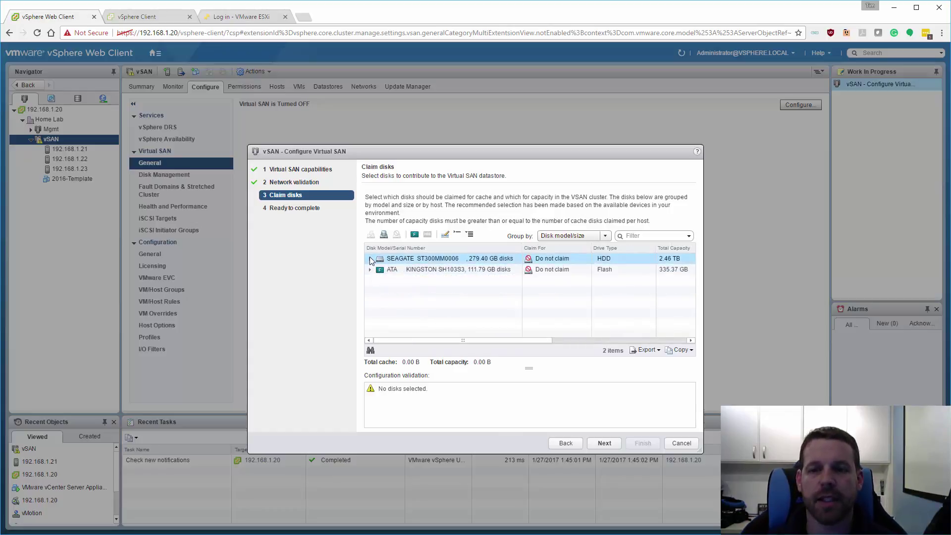
click(370, 262)
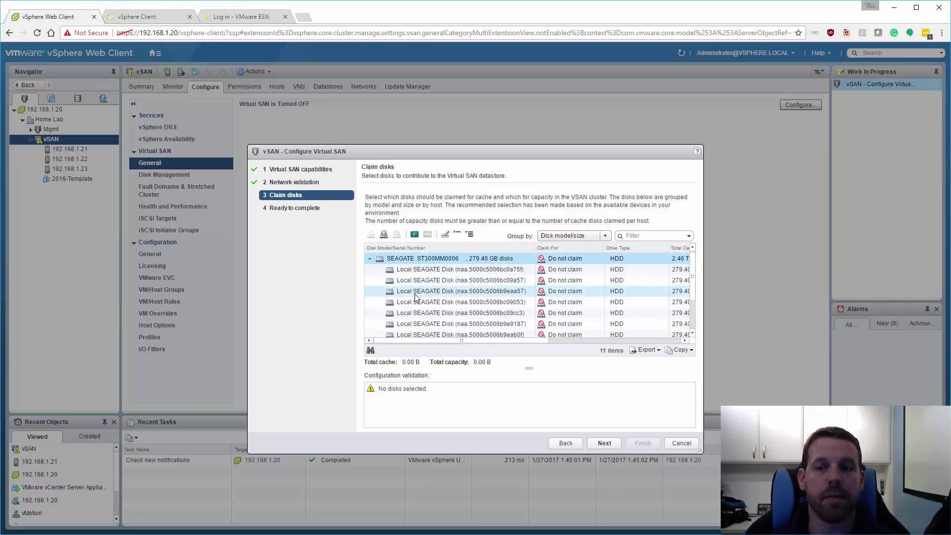
drag(465, 341, 530, 341)
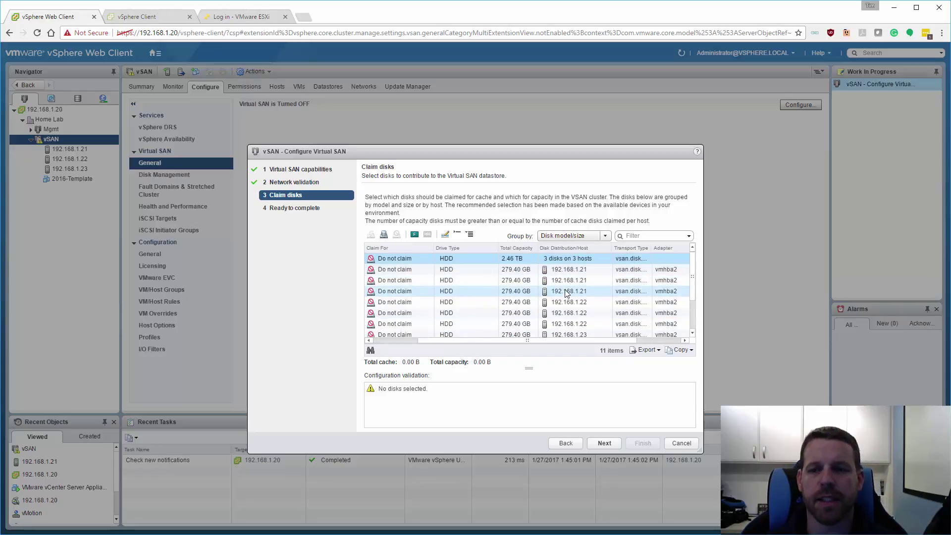
drag(563, 341, 520, 341)
click(369, 259)
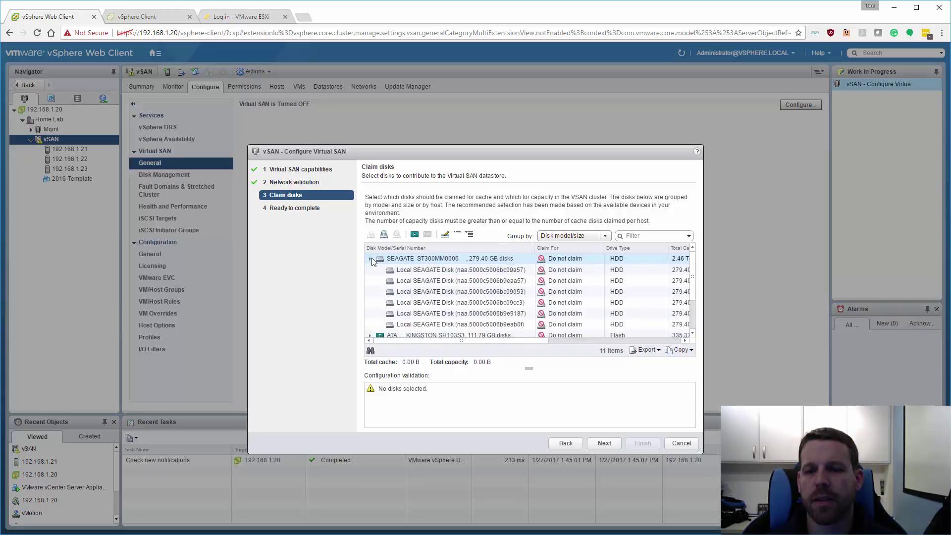
- Claim the Kingston flash disks for the cache tier and the Seagate ST300MM0006 disks for the capacity tier
click(403, 274)
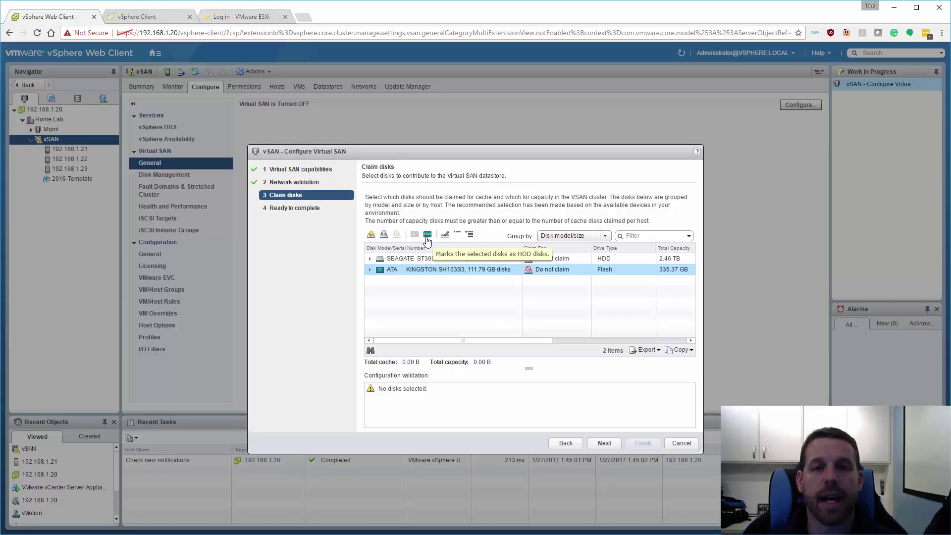
click(372, 237)
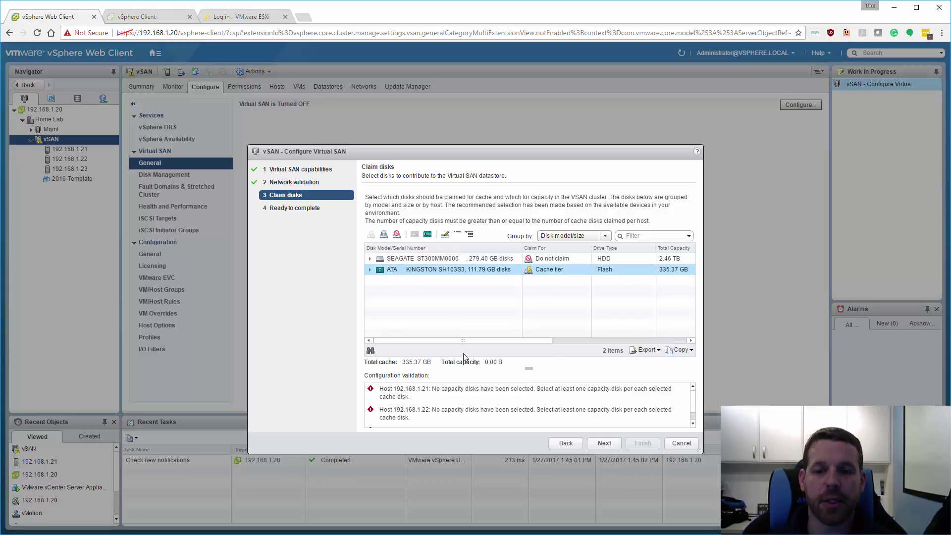
click(437, 261)
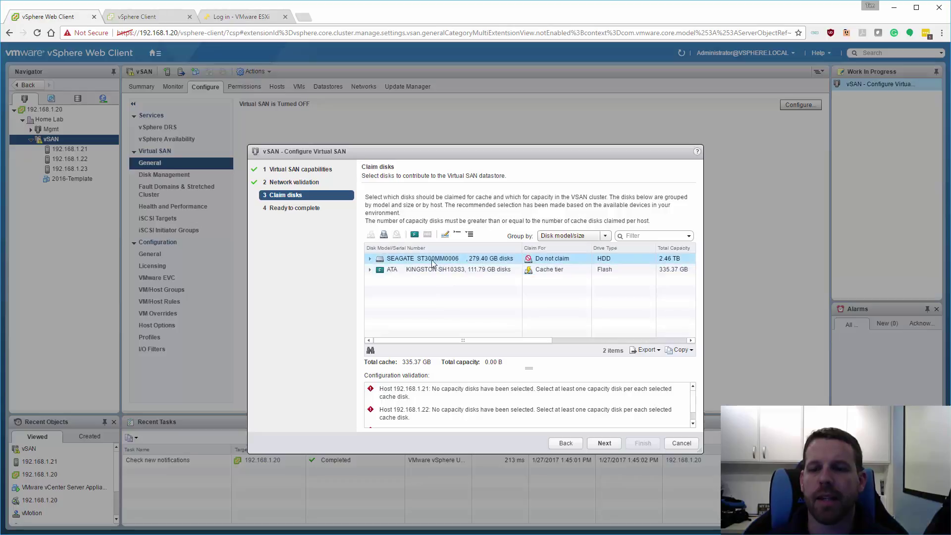
click(383, 236)
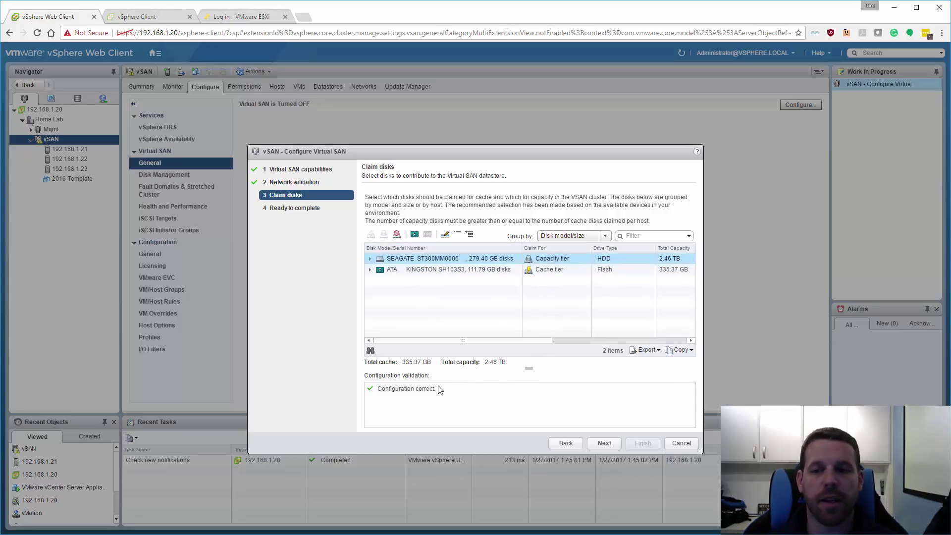
- Review the Virtual SAN settings summary and finish the configuration to enable Virtual SAN on the cluster
click(599, 443)
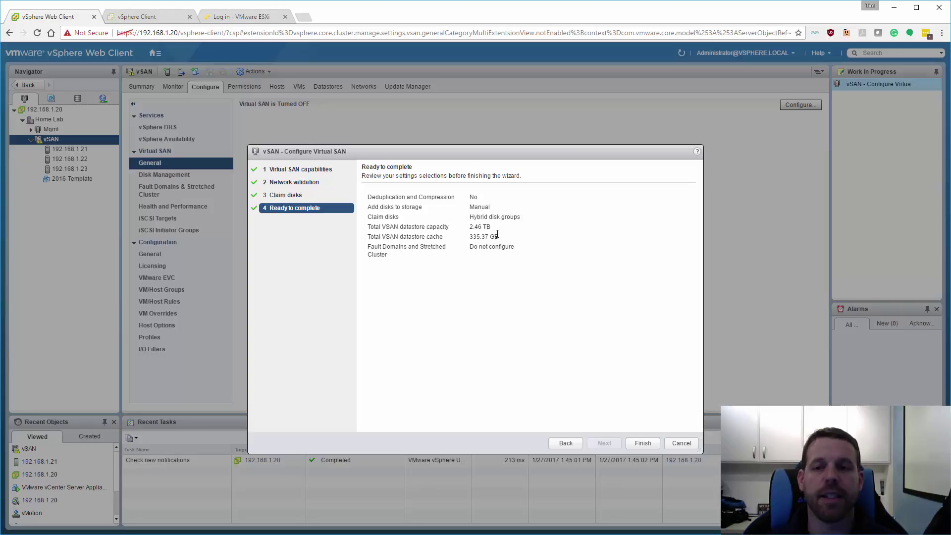
click(642, 444)
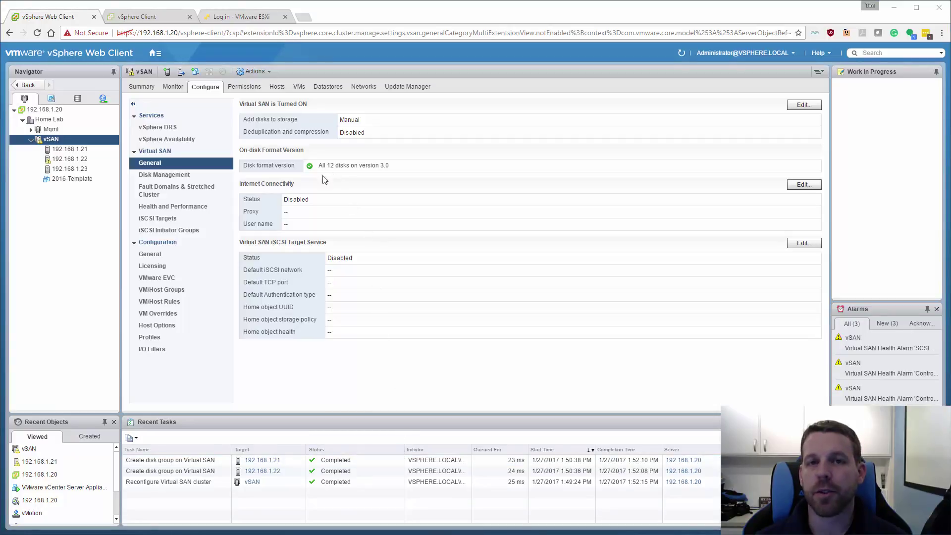
- Check the cluster's on-disk format version and view its Internet connectivity and proxy settings without changing them
drag(323, 167, 393, 169)
click(406, 166)
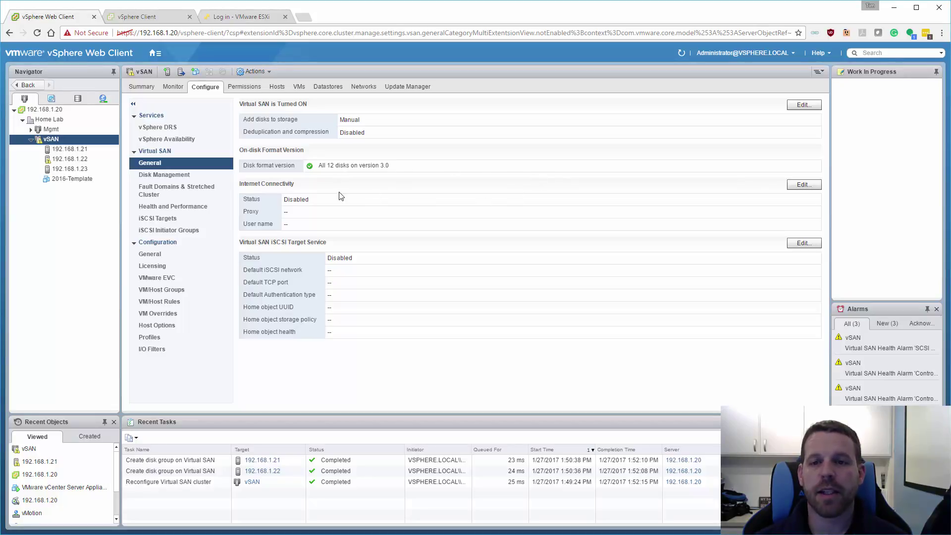
click(794, 190)
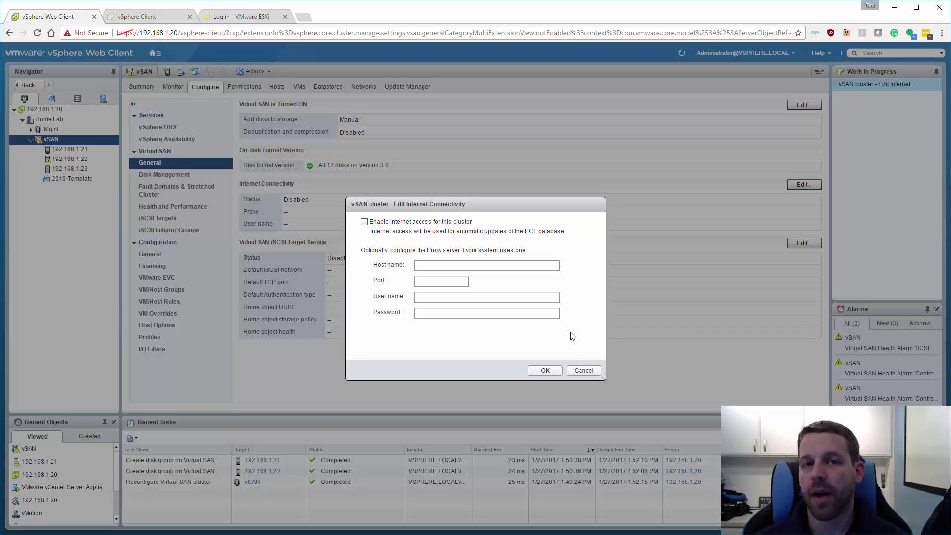
click(582, 371)
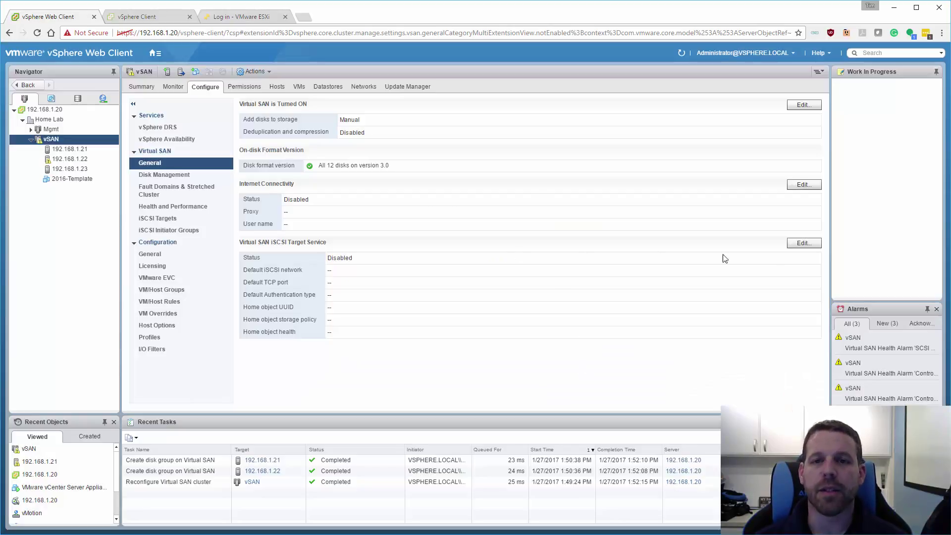
- Explore the Virtual SAN iSCSI target service settings, including the default authentication choices, and leave without saving
click(799, 245)
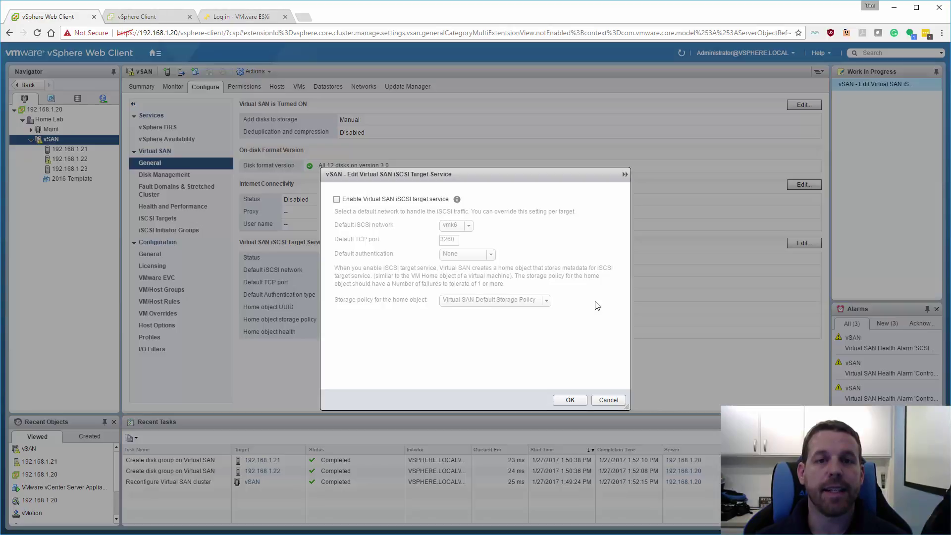
click(338, 201)
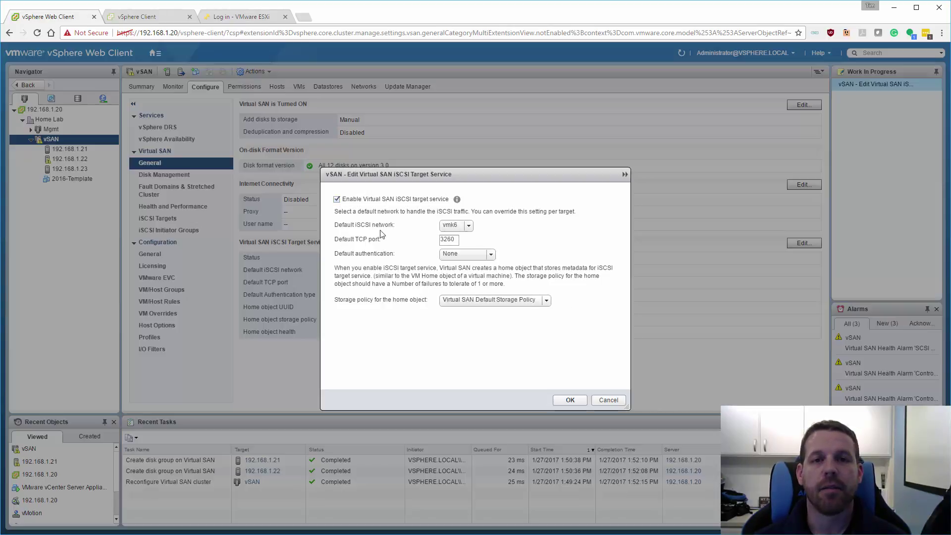
click(491, 254)
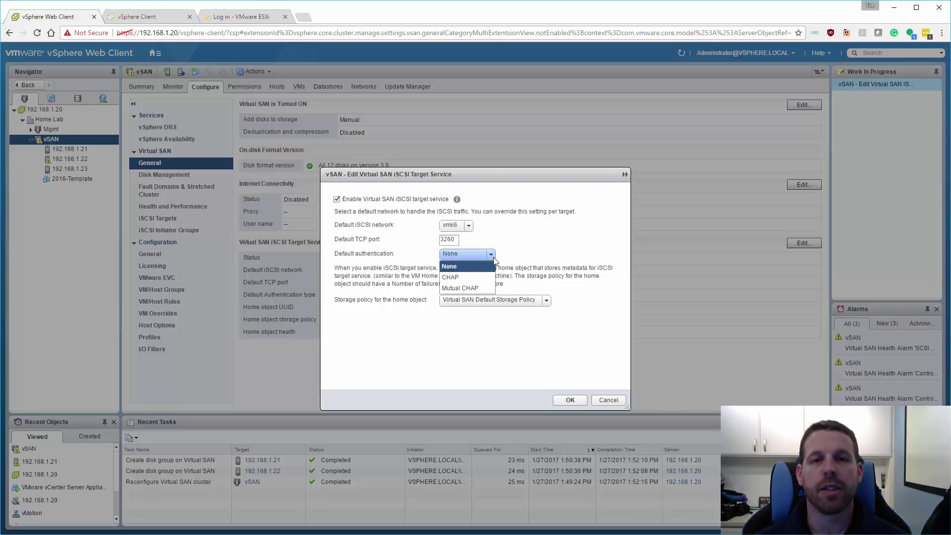
click(558, 270)
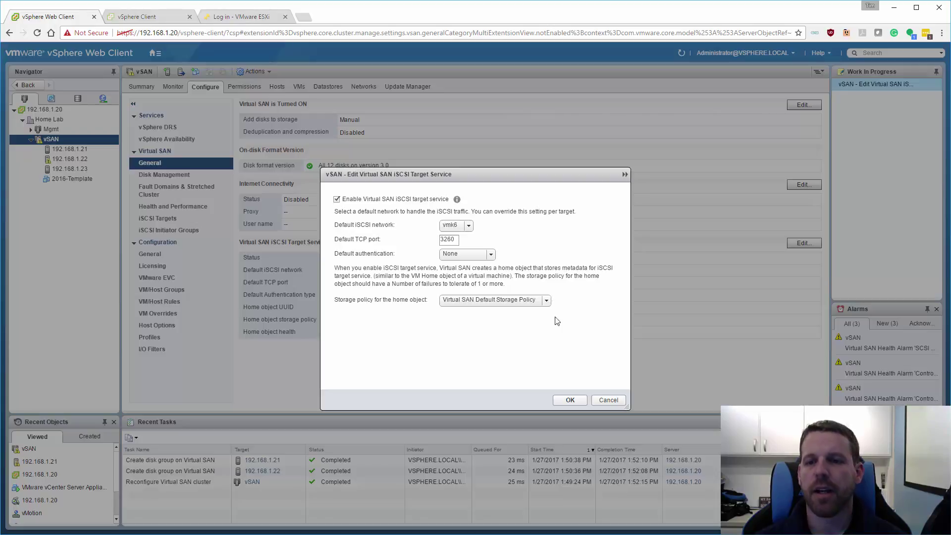
click(600, 399)
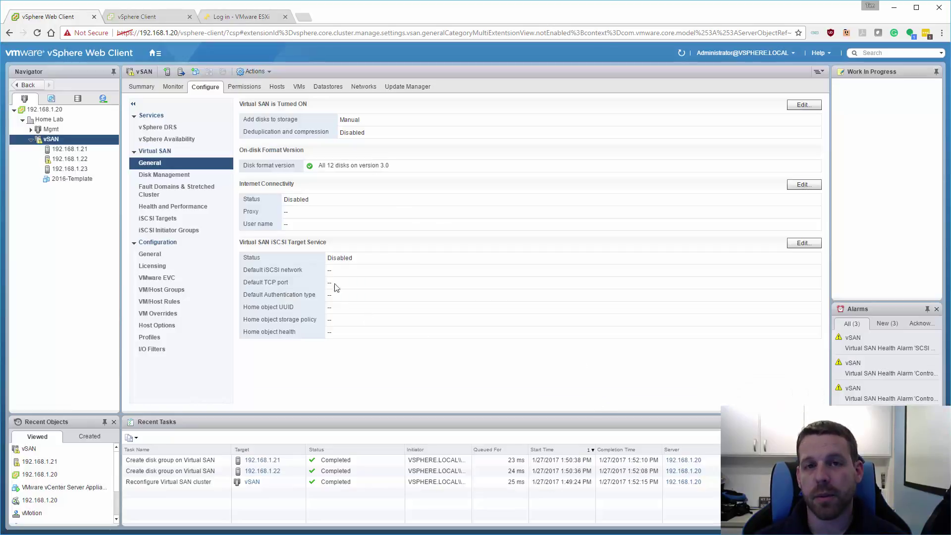
- Examine the disk groups of hosts 192.168.1.21 and 192.168.1.22, and view the cluster's fault domain and stretched cluster settings
click(192, 176)
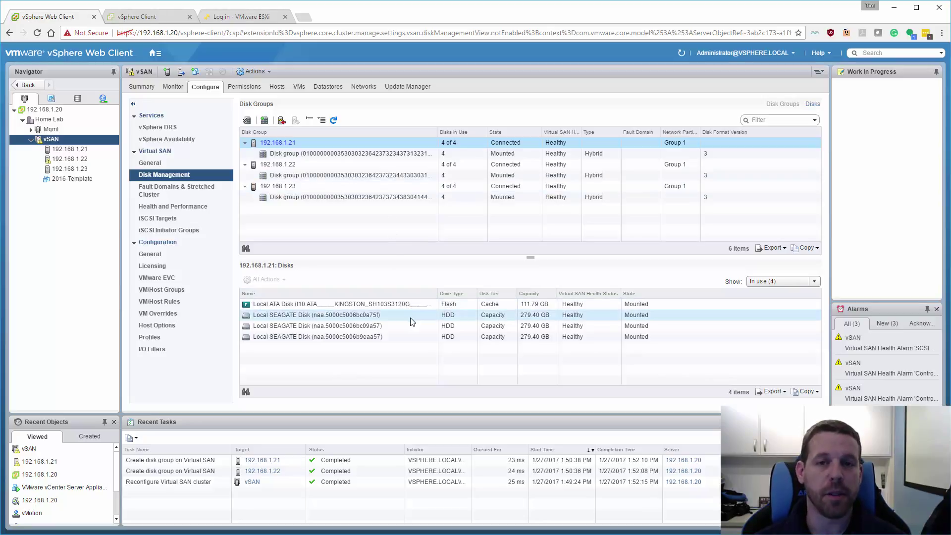
click(382, 155)
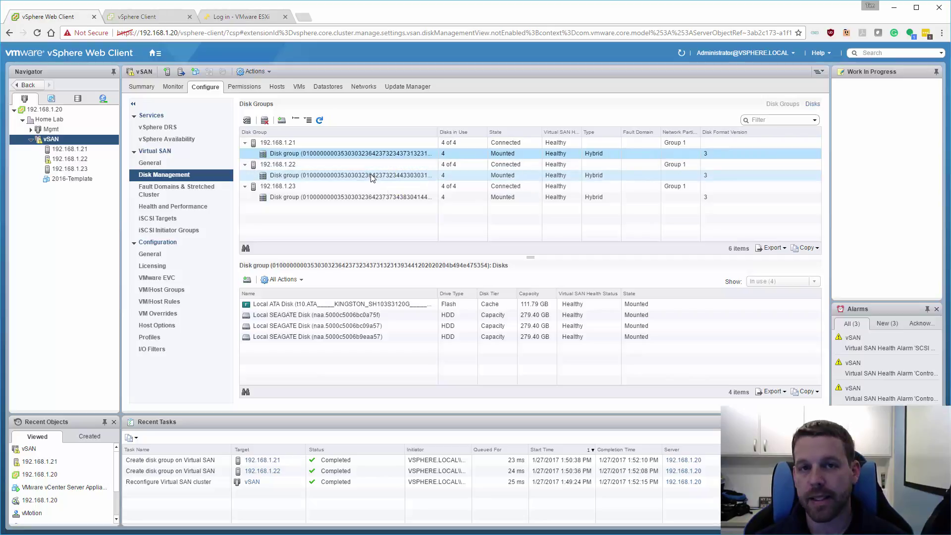
click(373, 177)
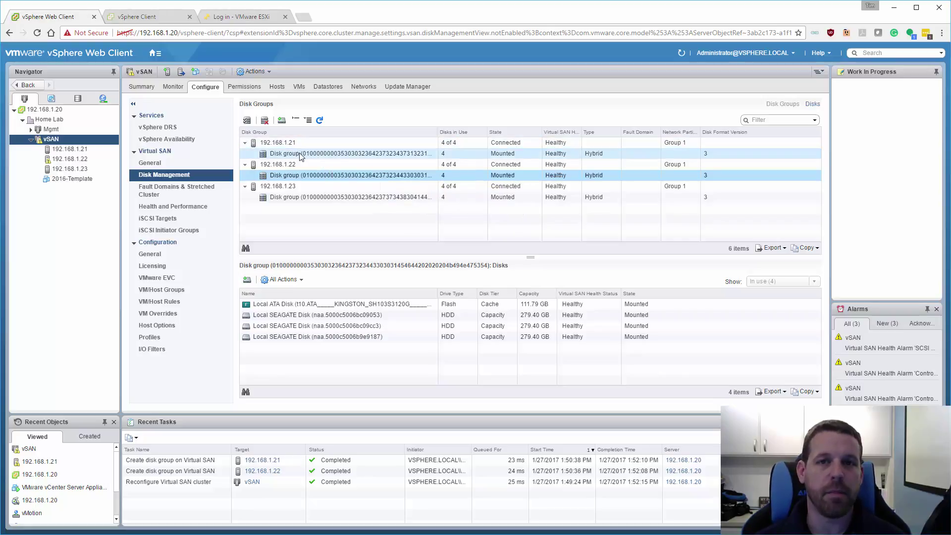
click(186, 189)
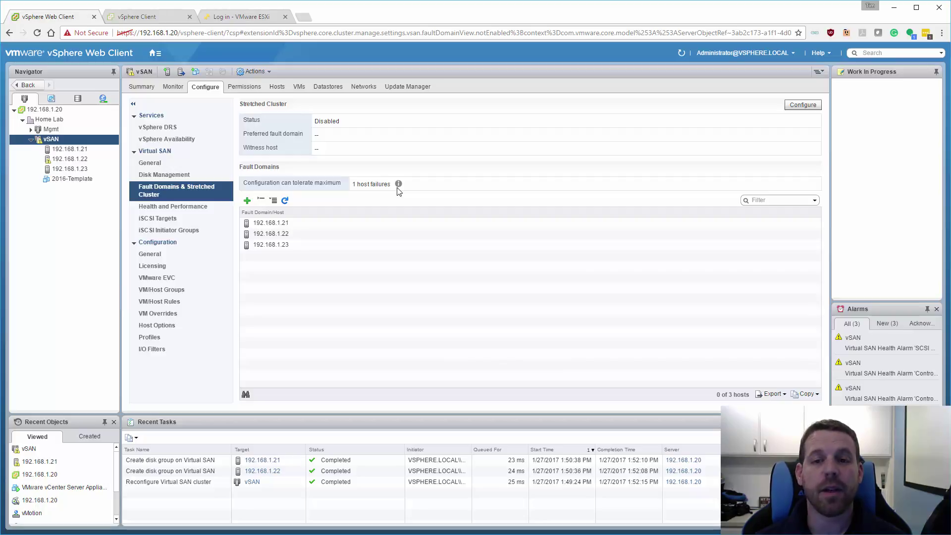
- Review the cluster's health service configuration and view the Virtual SAN performance service settings without applying them
click(209, 208)
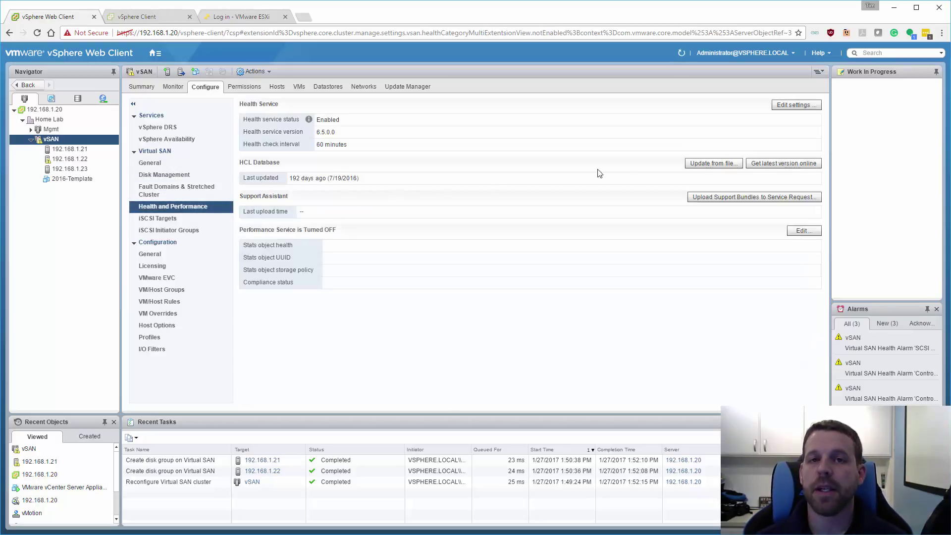
click(307, 122)
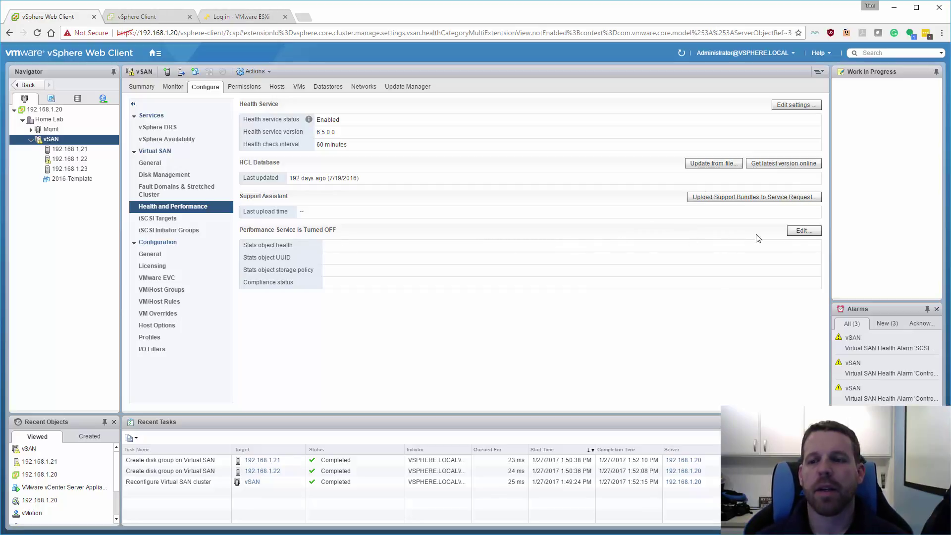
click(796, 232)
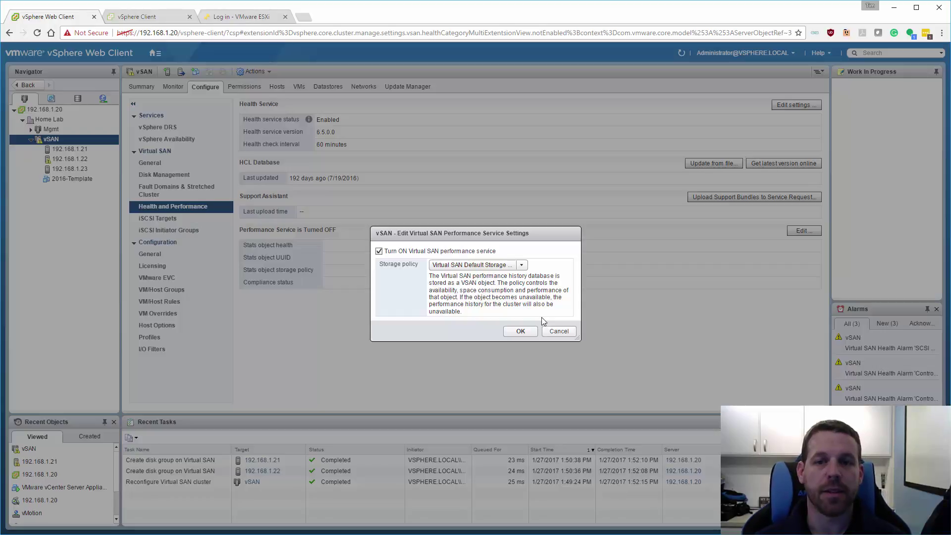
click(555, 331)
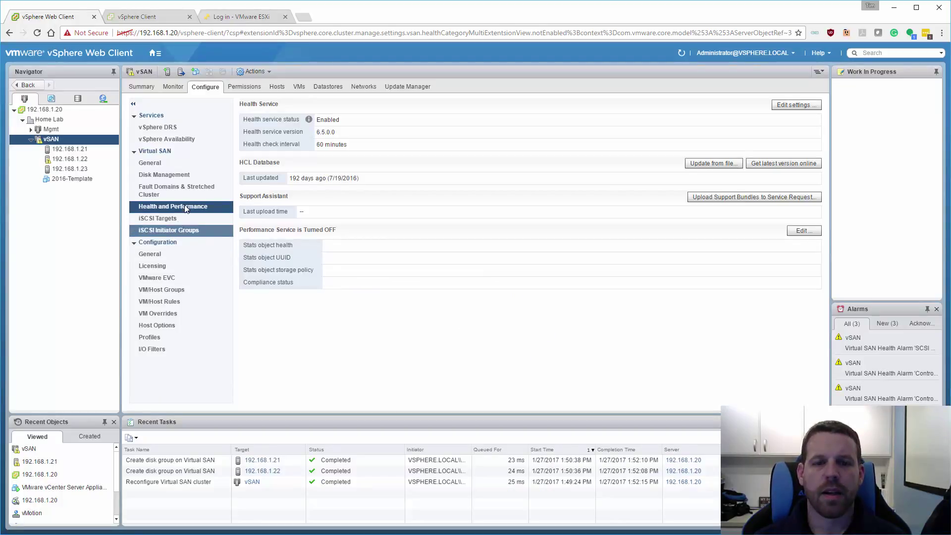
- Examine the physical disks of the Virtual SAN hosts in the cluster's monitoring view
click(177, 90)
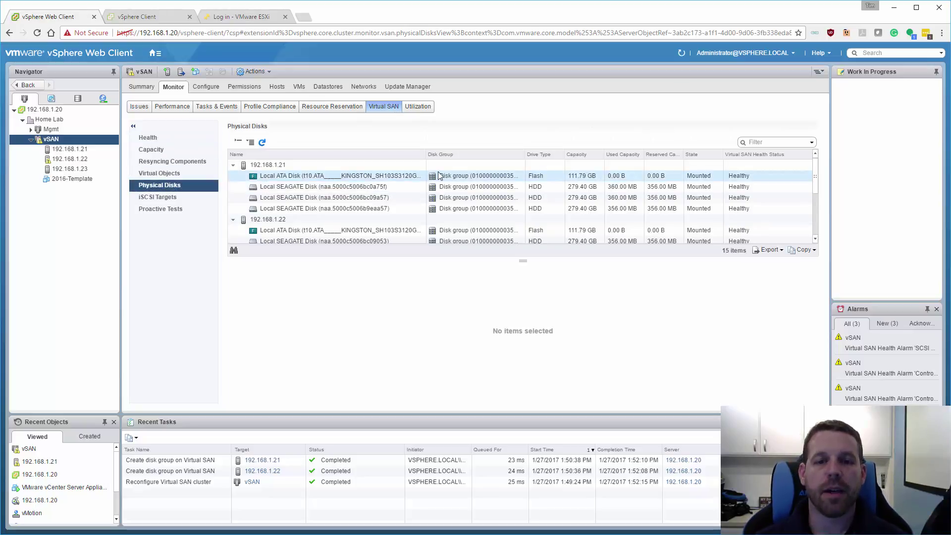
scroll(441, 188, down, 3)
scroll(441, 196, up, 4)
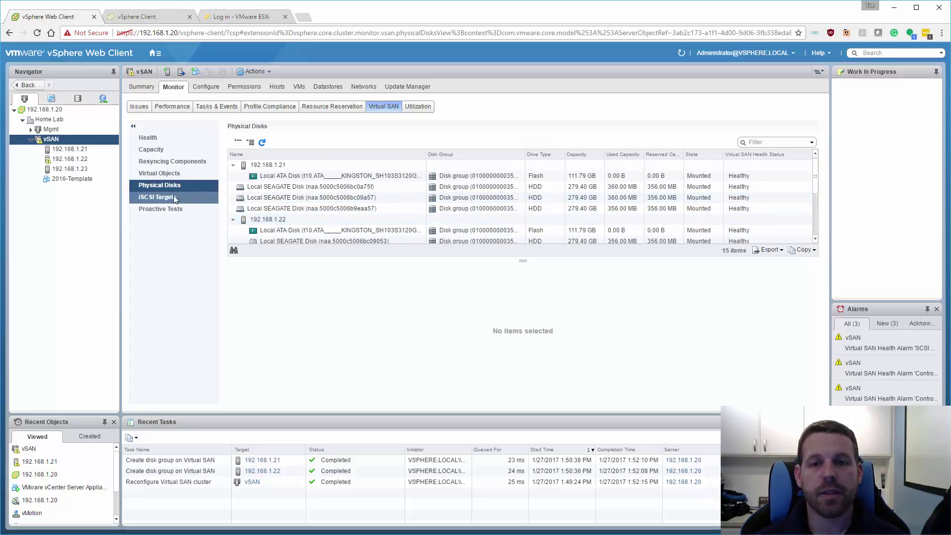
- Inspect the Virtual SAN health results for the performance service and hardware compatibility, including the HCL DB up-to-date and Controller Driver tests
click(159, 137)
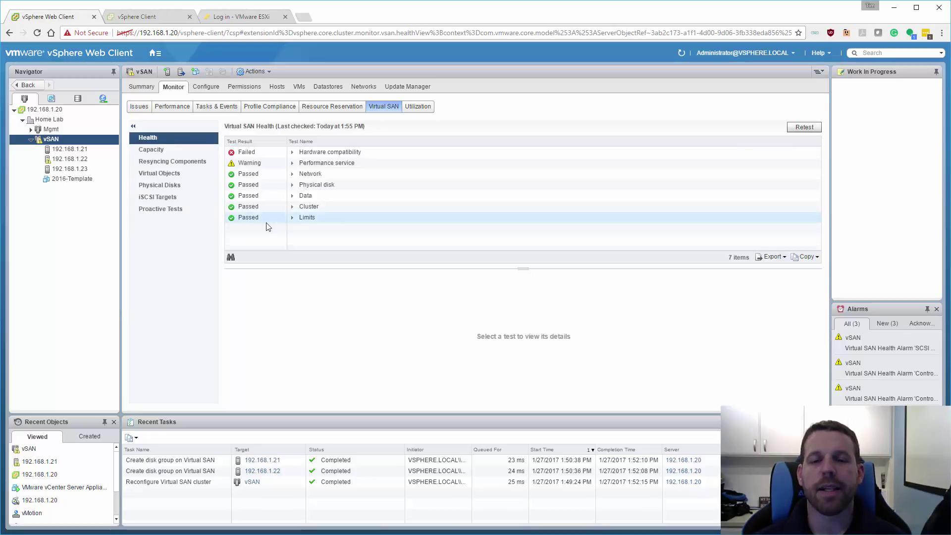
click(293, 163)
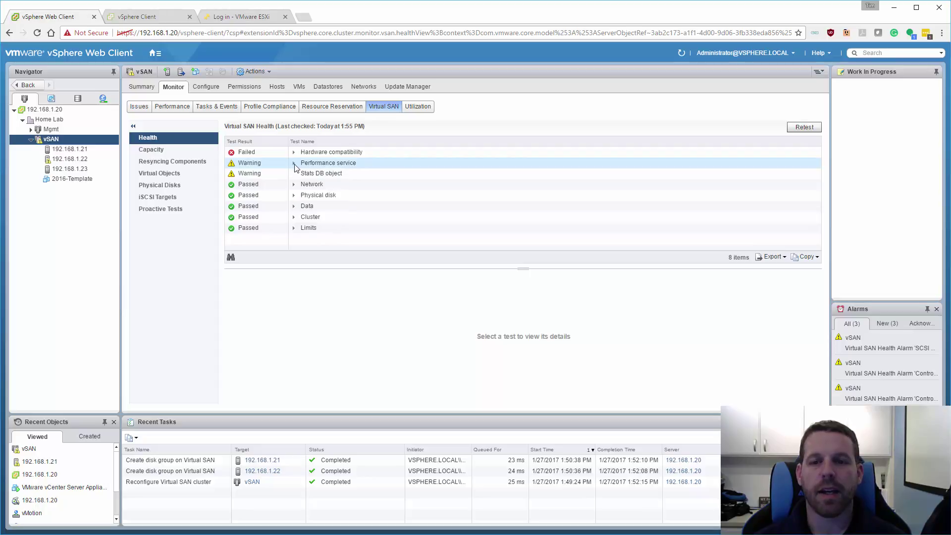
click(293, 163)
click(293, 153)
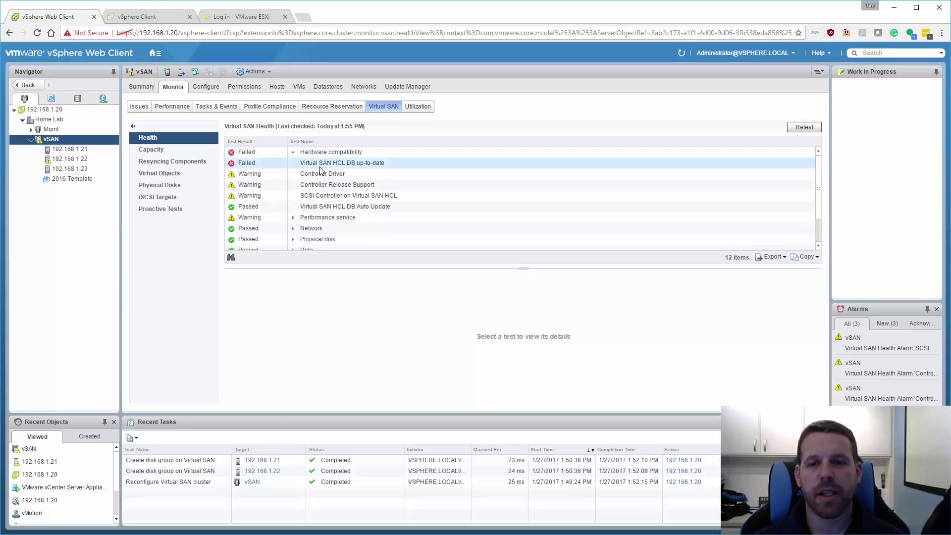
click(342, 165)
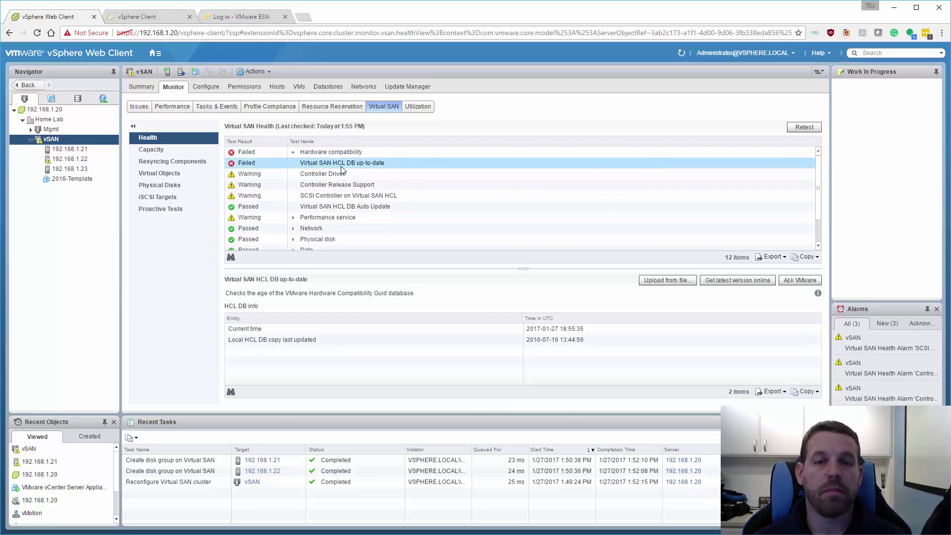
click(341, 174)
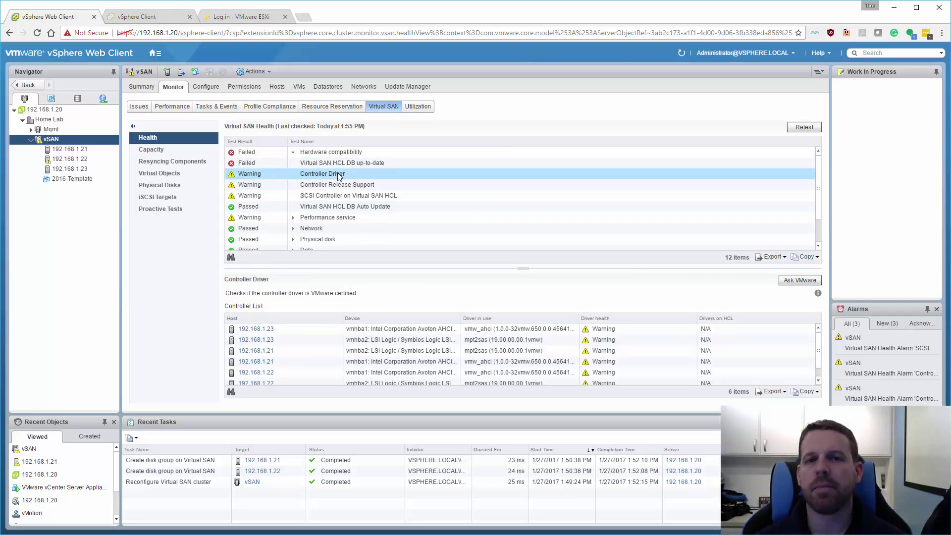
click(294, 153)
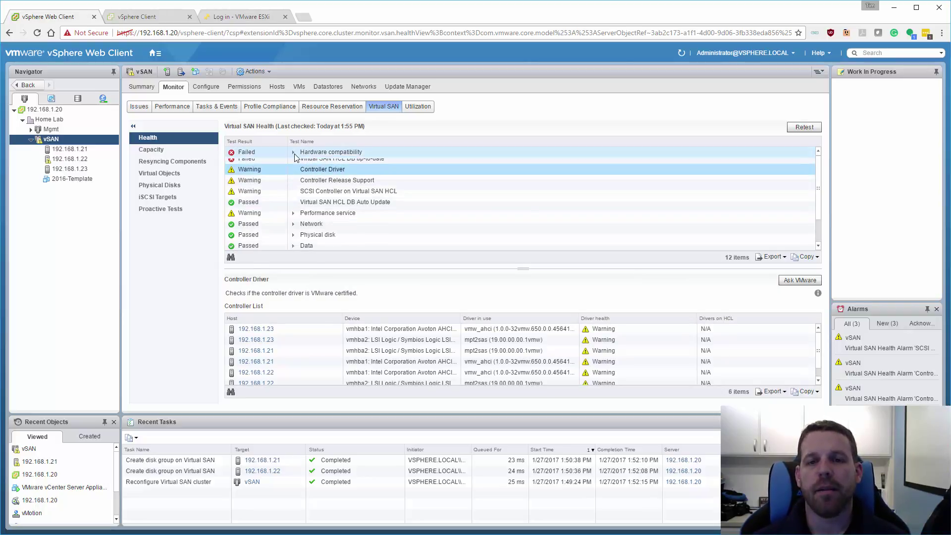
- Review the Virtual SAN capacity overview and used capacity breakdown, and check the resyncing components
click(171, 150)
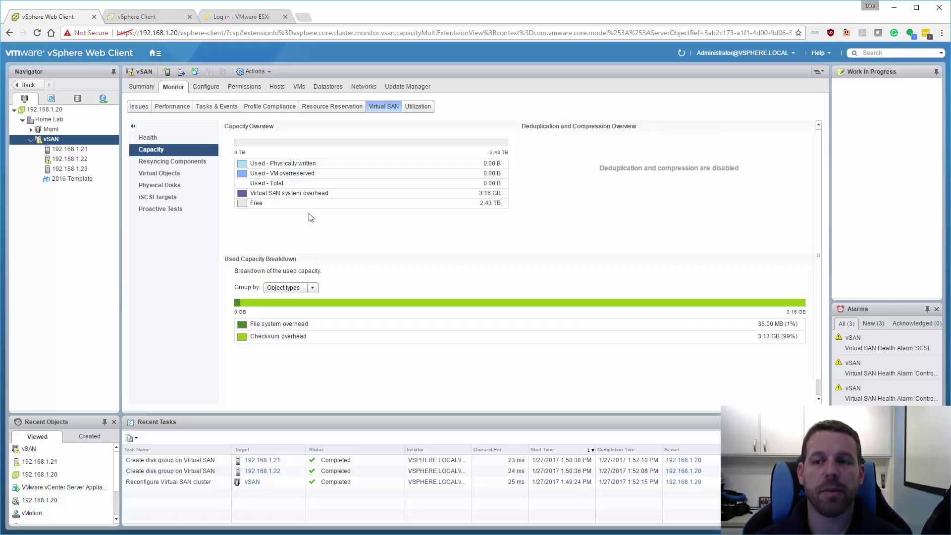
mouse_move(345, 165)
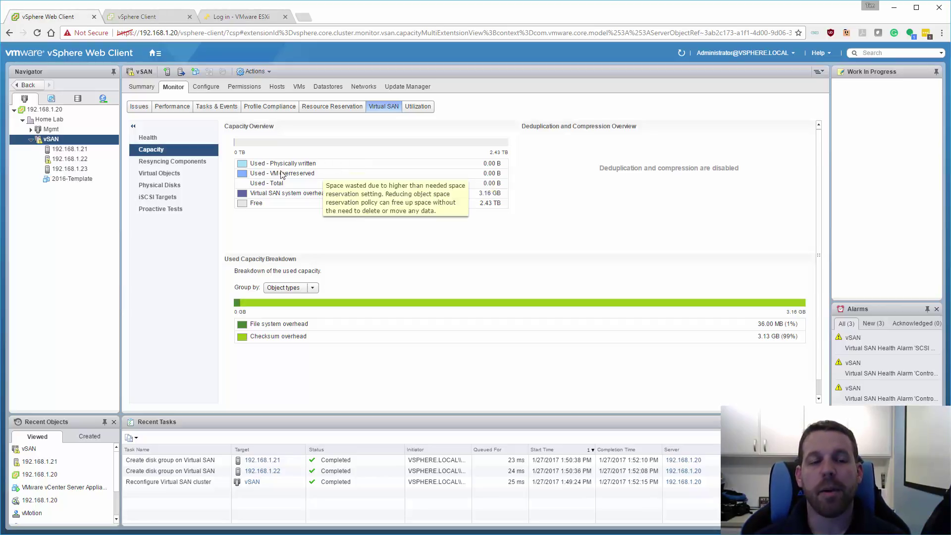
click(188, 163)
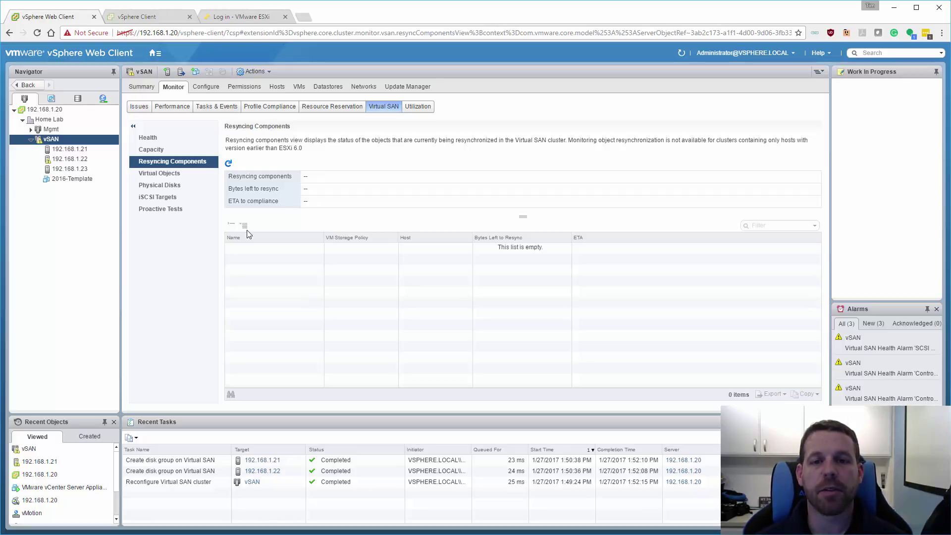
- Open the Virtual SAN Default Storage Policy from the VM storage policies
click(153, 55)
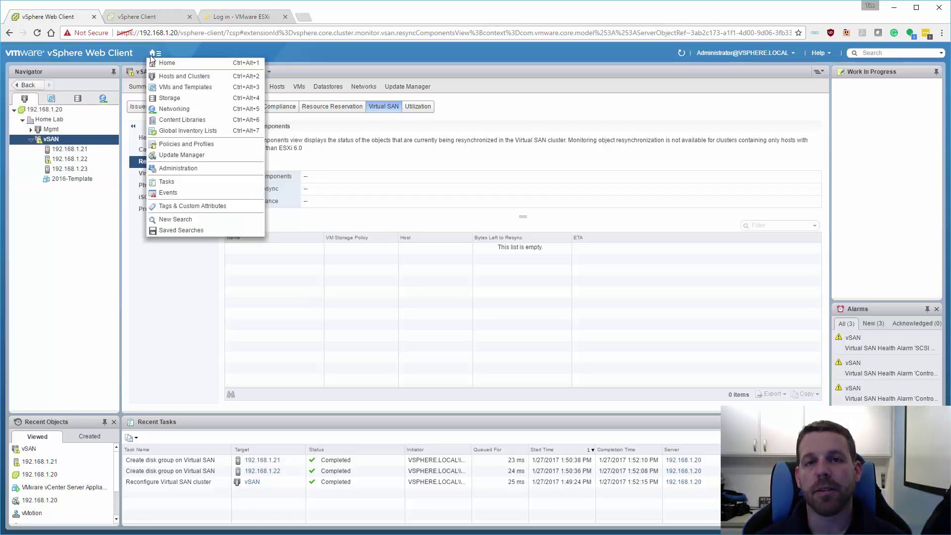
click(189, 145)
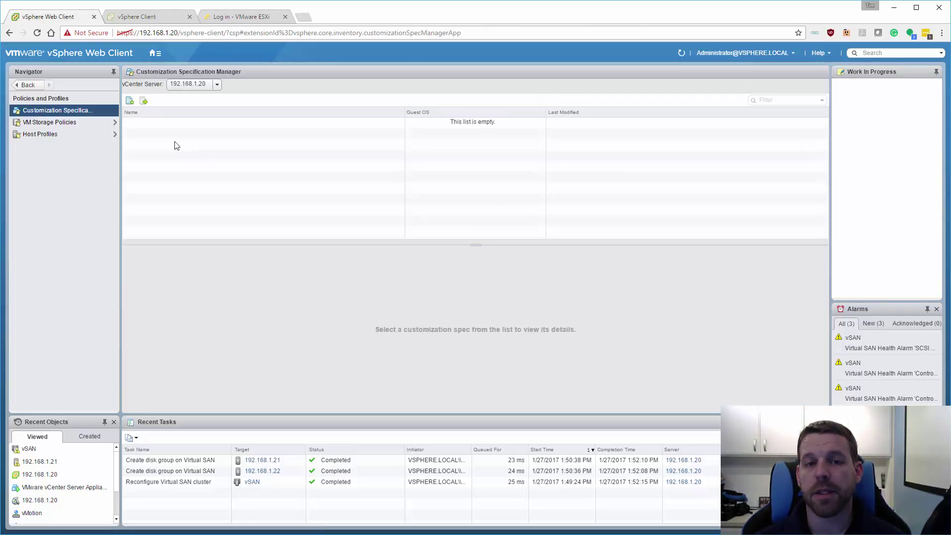
click(77, 124)
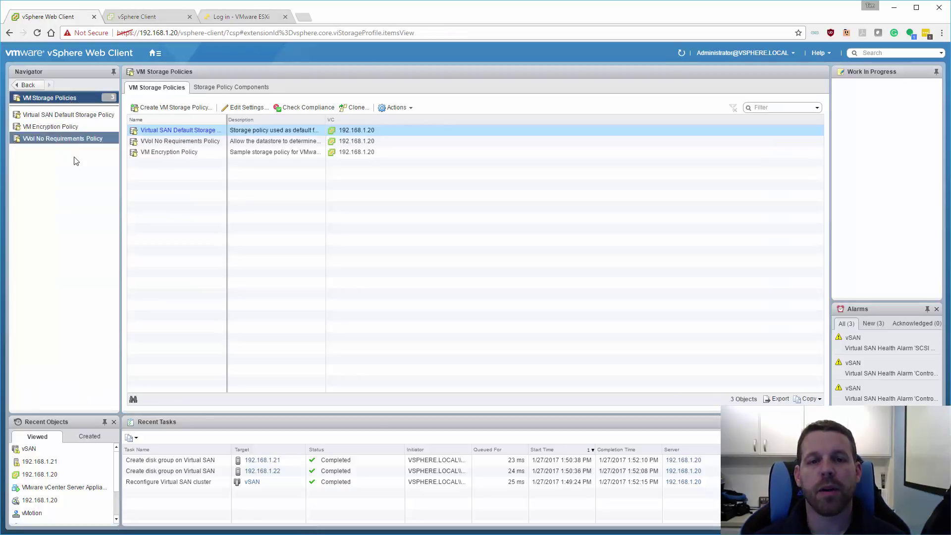
click(193, 131)
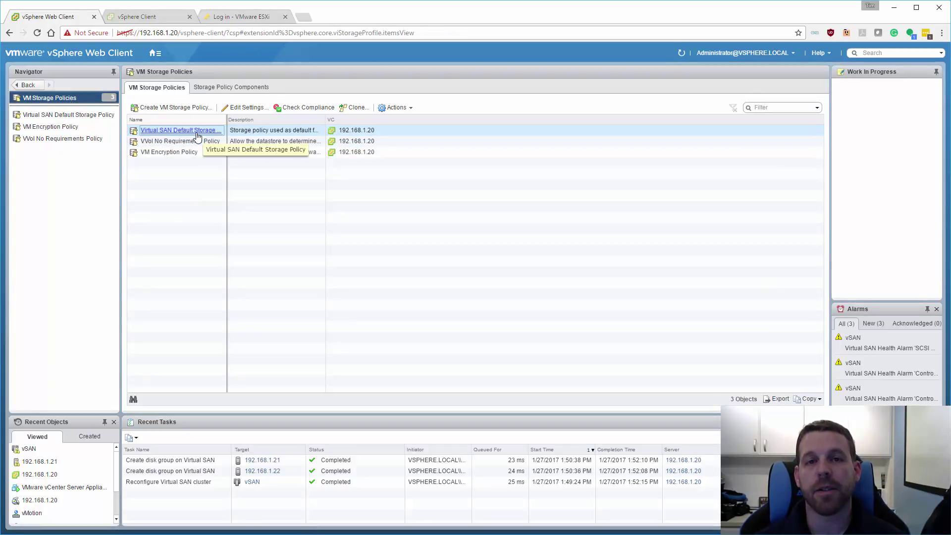
click(196, 133)
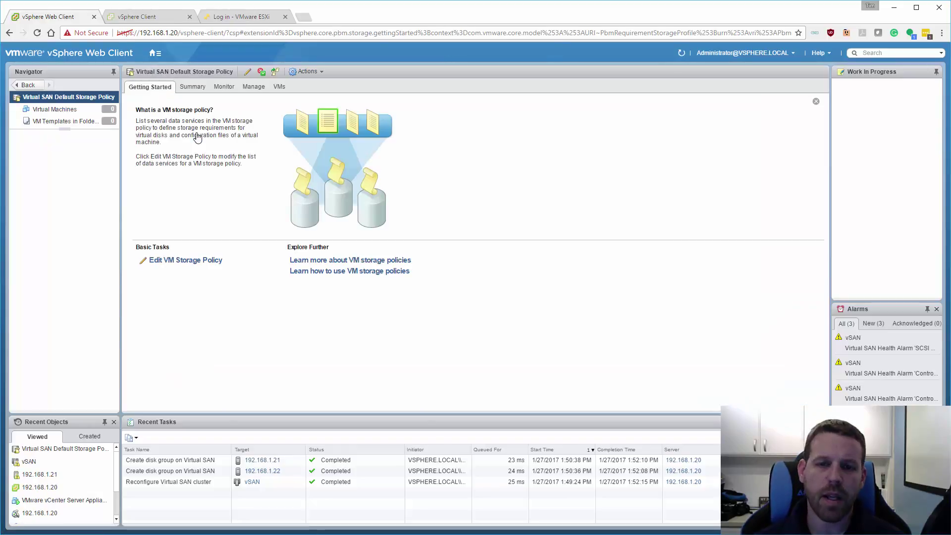
- Review the placement rules in Rule-set 1 of the Virtual SAN Default Storage Policy, including the help texts and additional rules available, without saving changes
click(208, 261)
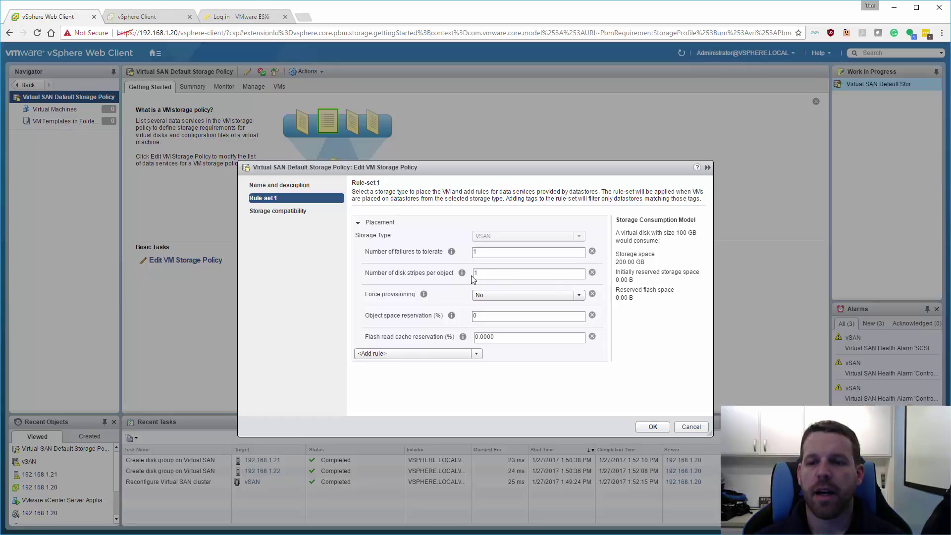
mouse_move(463, 273)
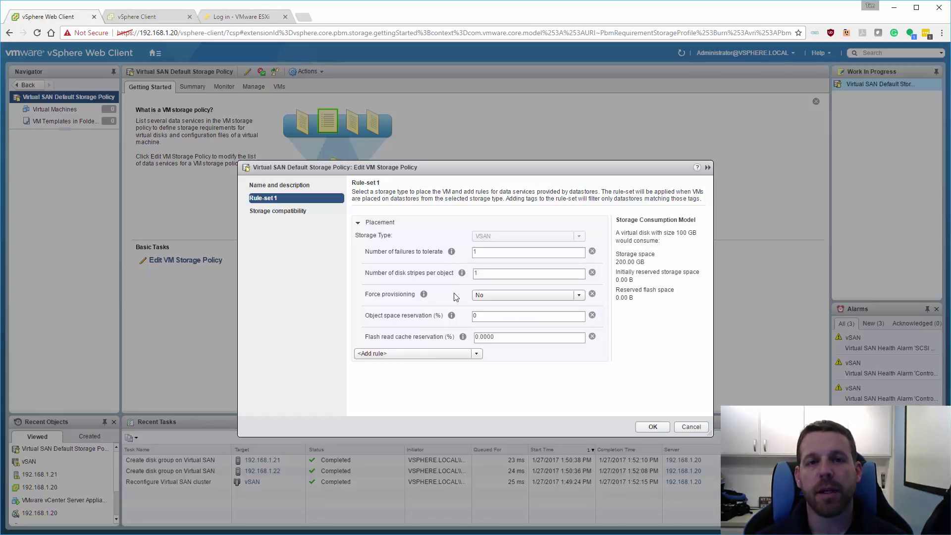
mouse_move(424, 296)
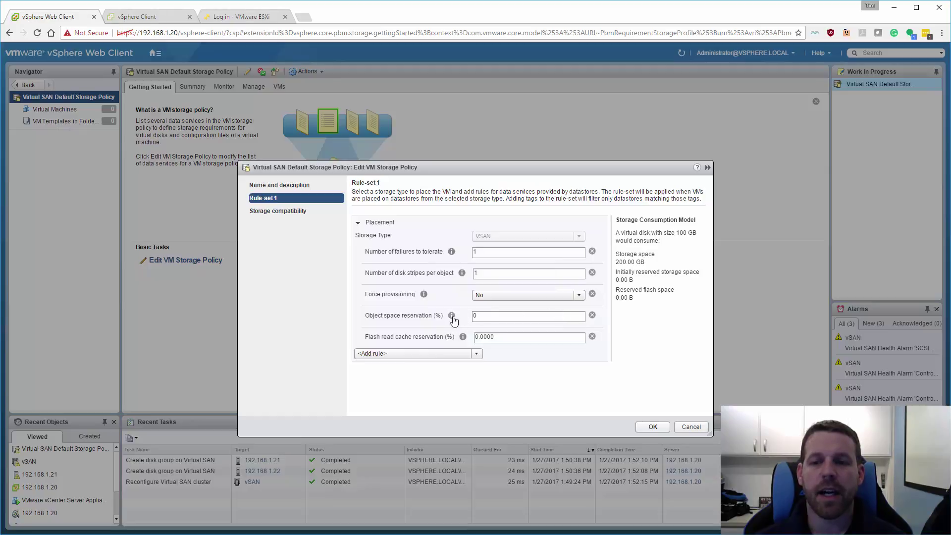
mouse_move(452, 318)
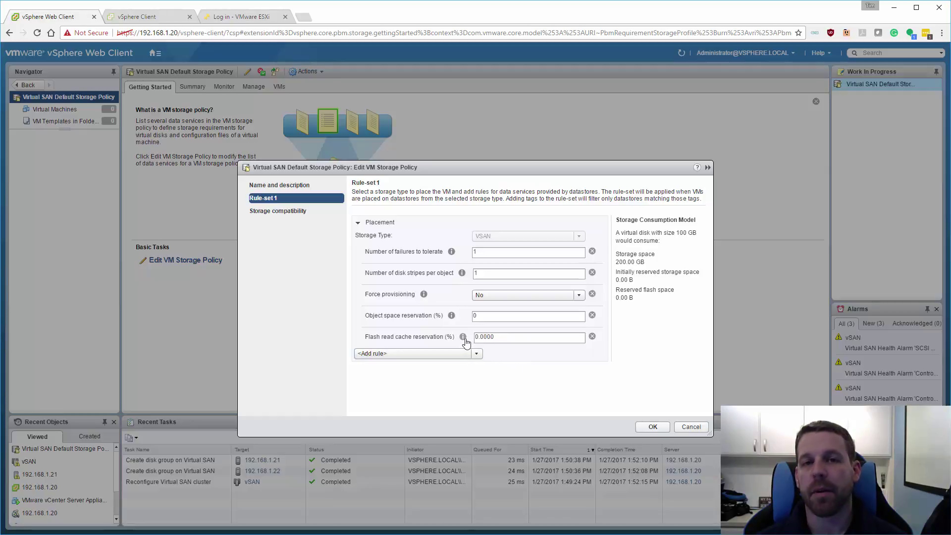
mouse_move(464, 340)
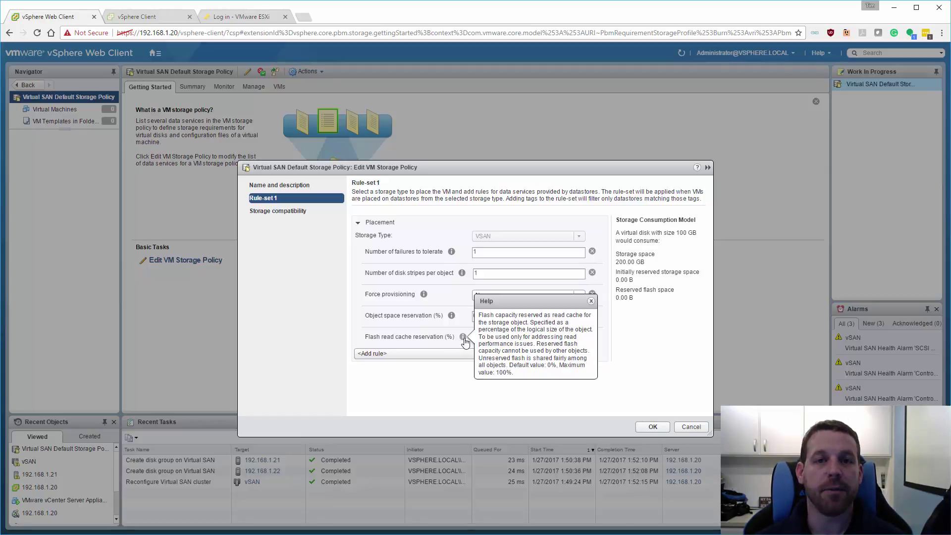
click(474, 354)
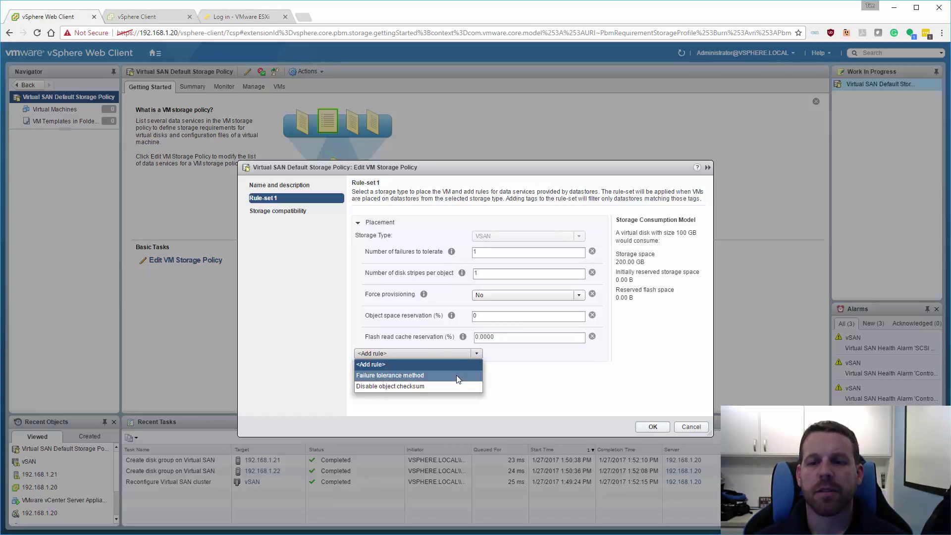
click(526, 380)
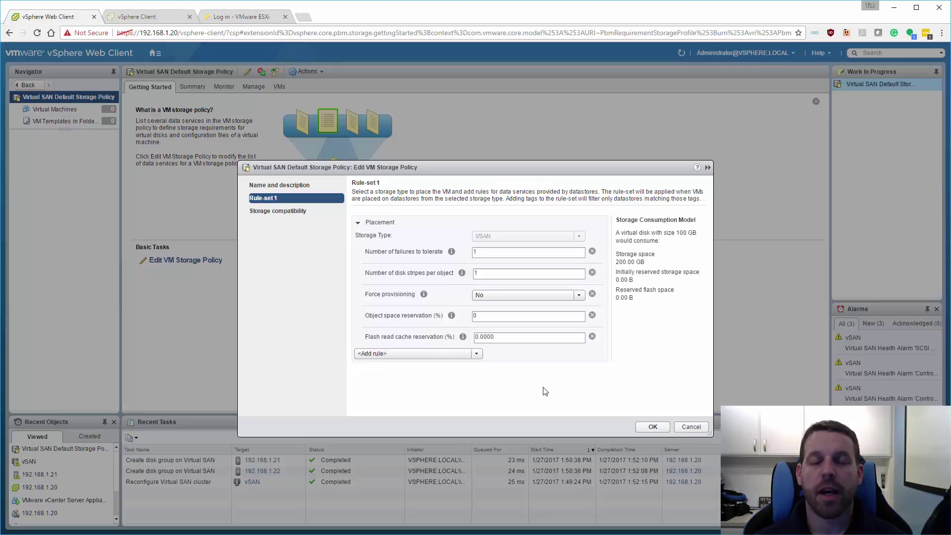
click(691, 427)
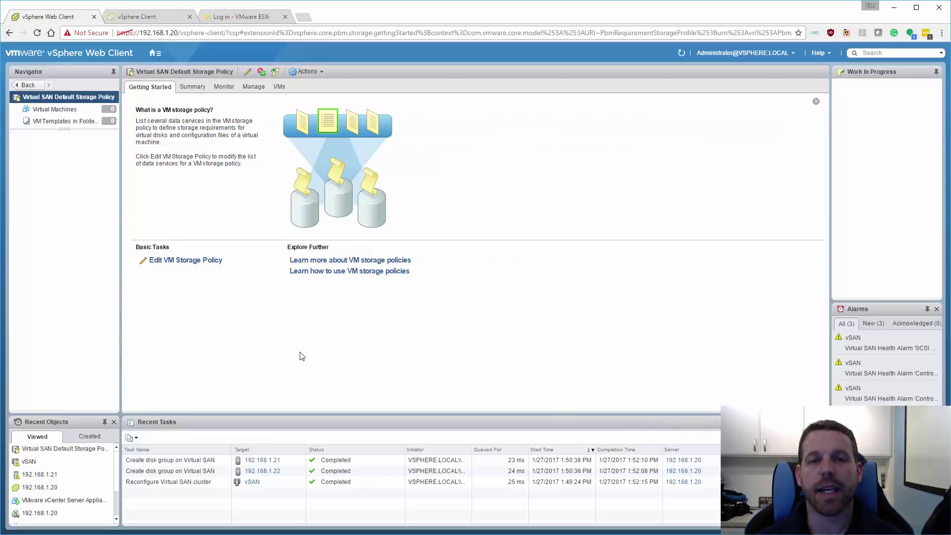
- Return to the vSphere Web Client home page from the default storage policy
click(155, 53)
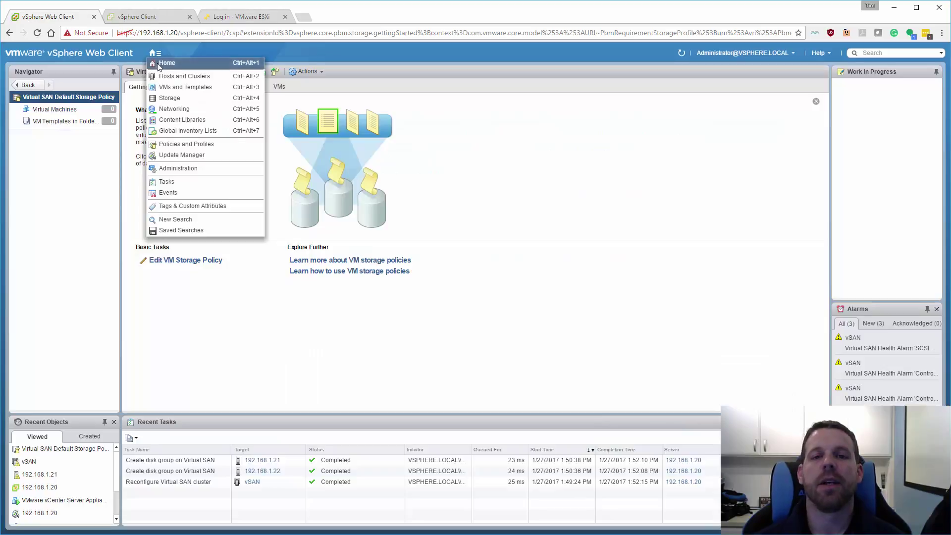
click(156, 63)
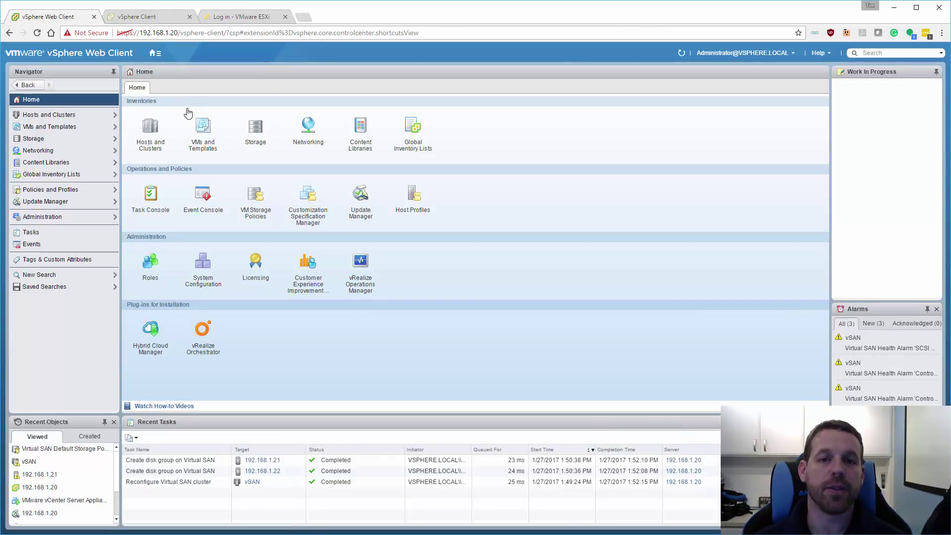